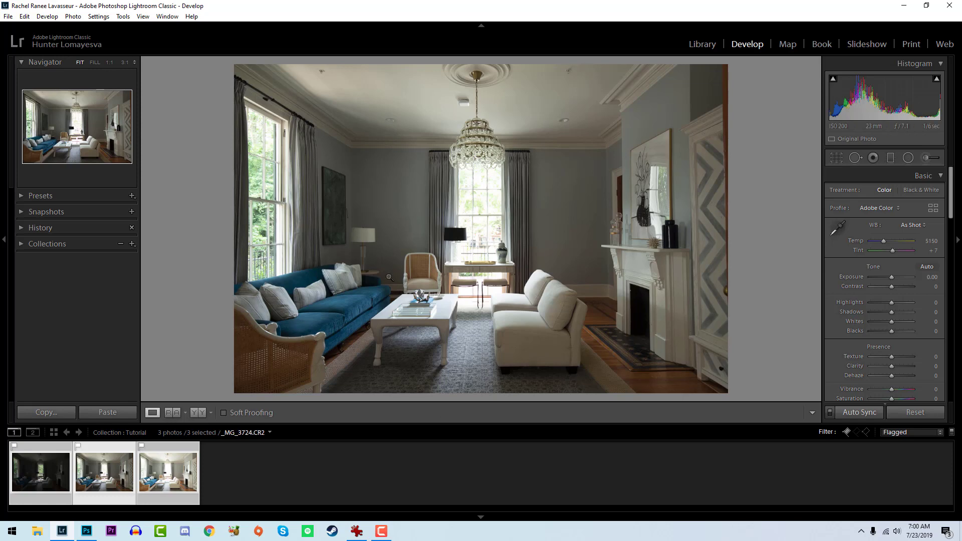
# Neutralize the white balance of all three exposures by sampling the white fireplace surround in _MG_3725, and set the temperature to 4850.
pyautogui.press('Right')
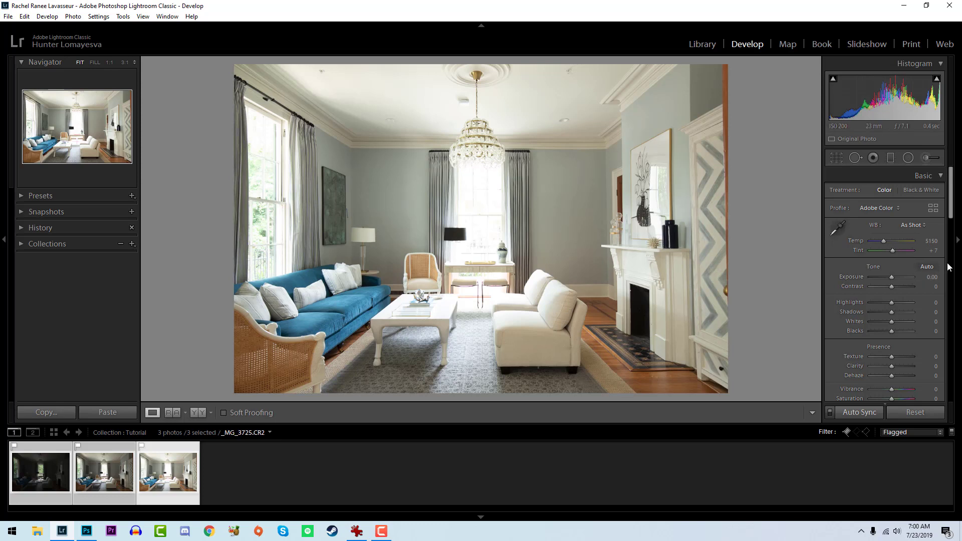
pyautogui.click(837, 229)
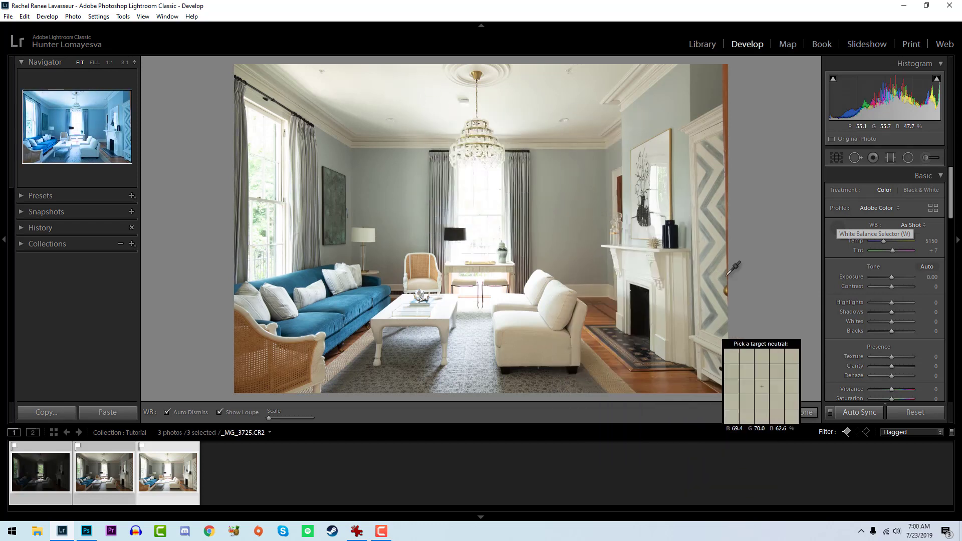
pyautogui.click(678, 308)
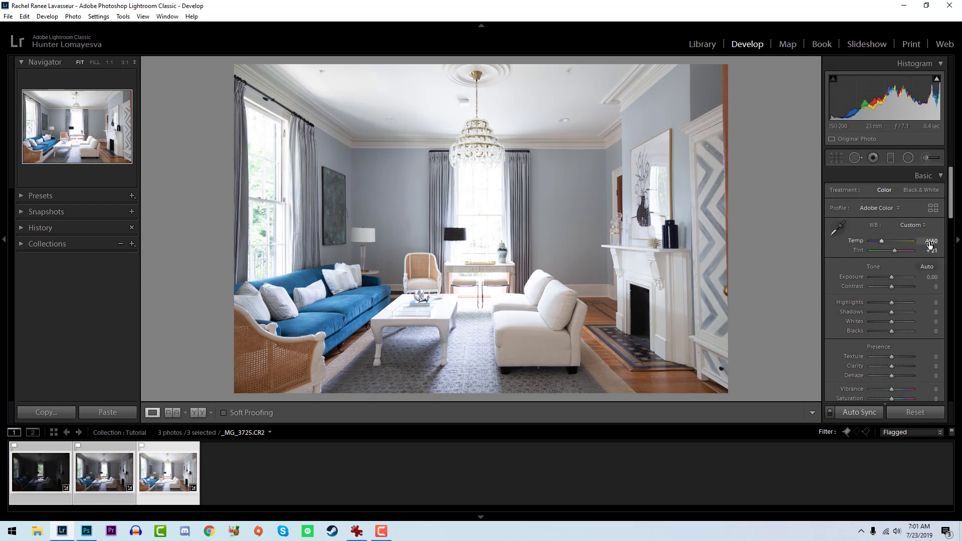
pyautogui.moveTo(930, 244); pyautogui.dragTo(932, 245)
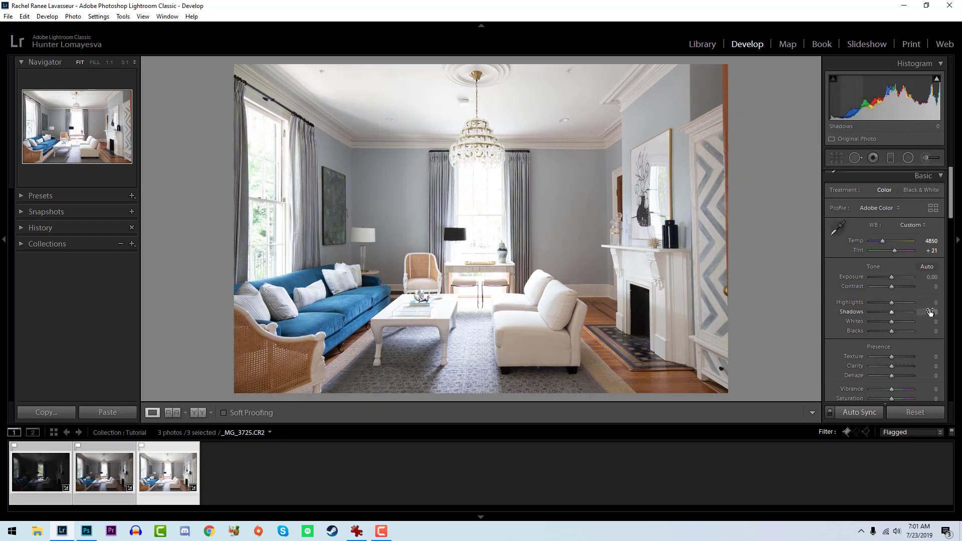
# Turn on Remove Chromatic Aberration and Enable Profile Corrections for the three selected exposures.
pyautogui.scroll(-5, 934, 305)
pyautogui.scroll(-3, 938, 303)
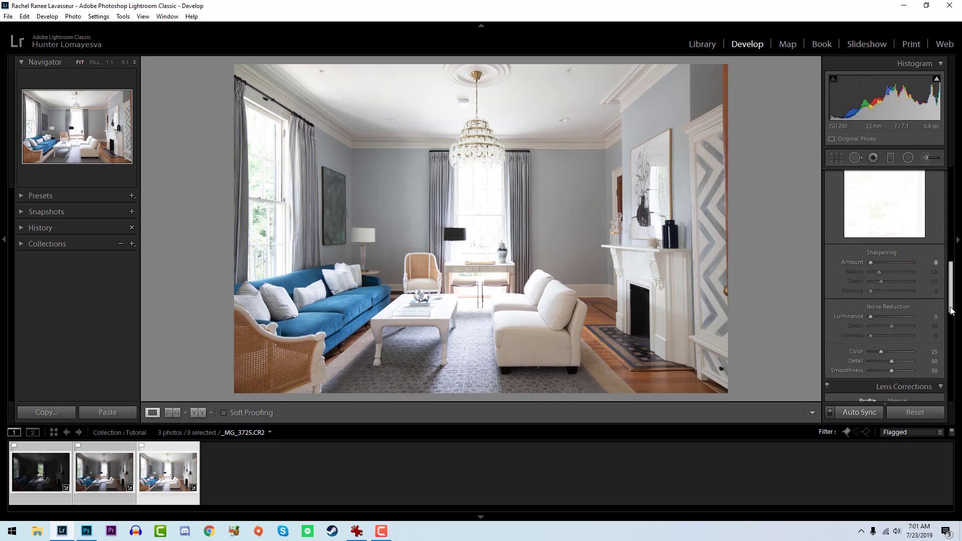
pyautogui.scroll(-4, 959, 309)
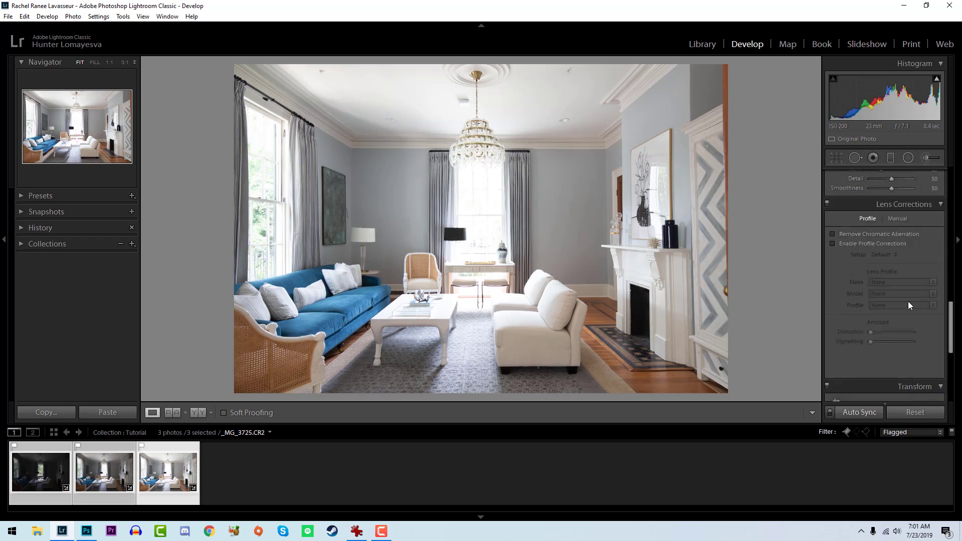
pyautogui.click(834, 234)
pyautogui.click(835, 244)
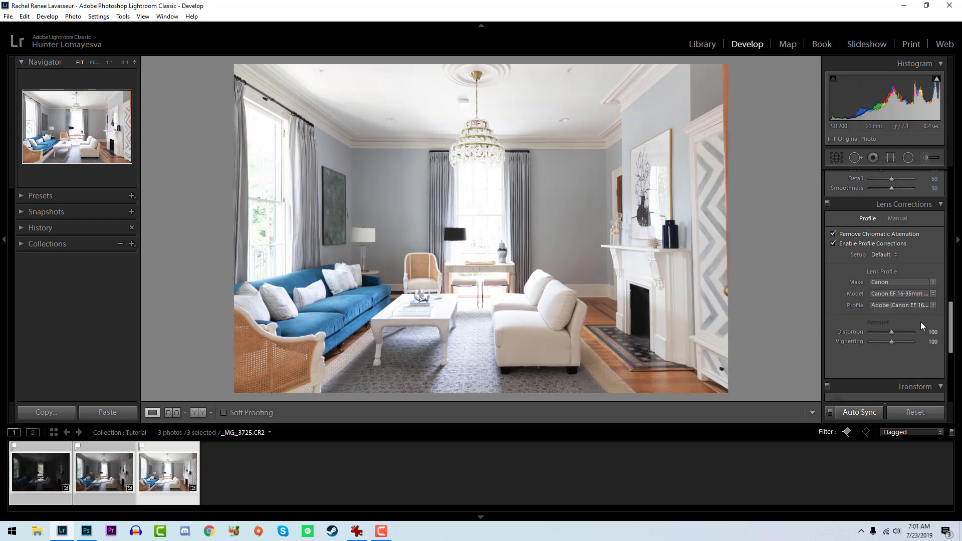
pyautogui.scroll(10, 946, 362)
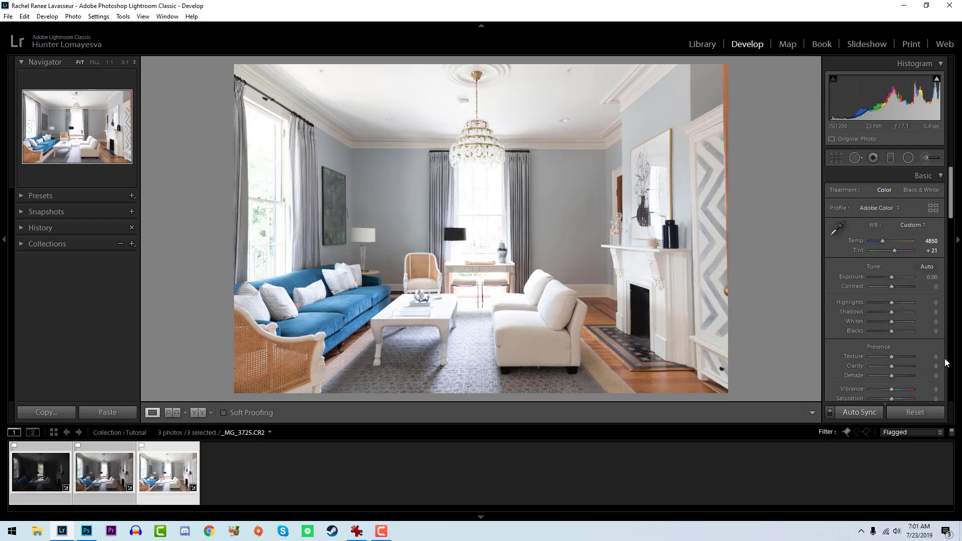
# Check the synced edits across the exposures and open all three as smart objects in Photoshop.
pyautogui.press('Left')
pyautogui.press('Left')
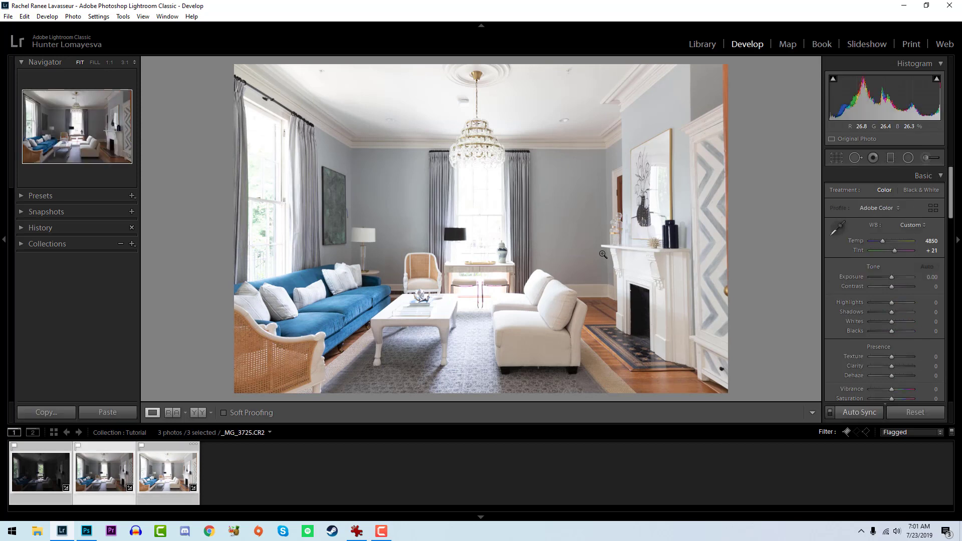
pyautogui.press('Right')
pyautogui.press('Right')
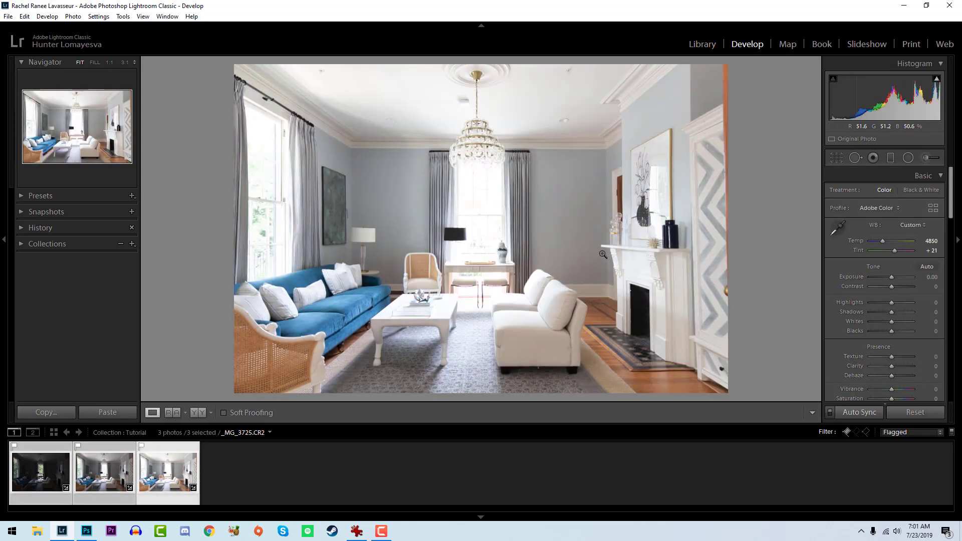
pyautogui.rightClick(480, 186)
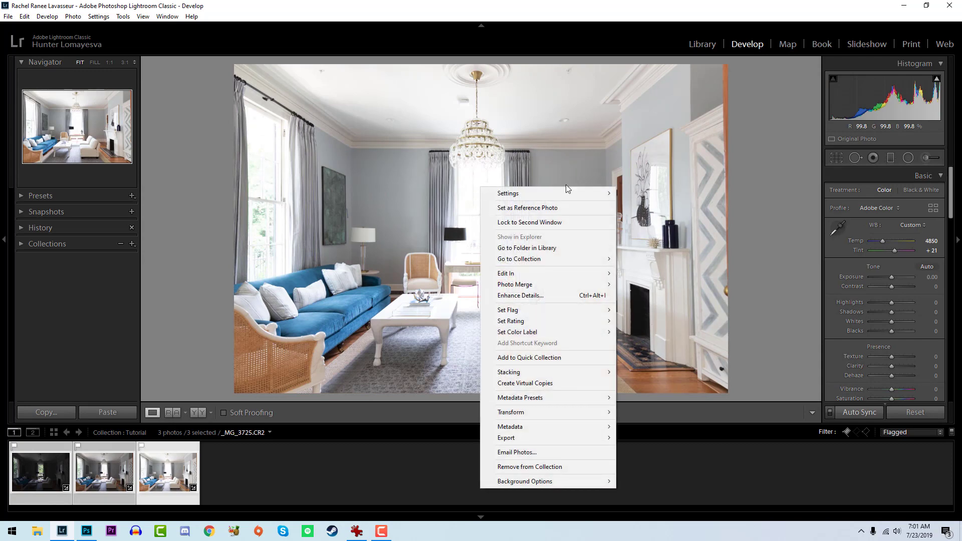
pyautogui.moveTo(561, 274)
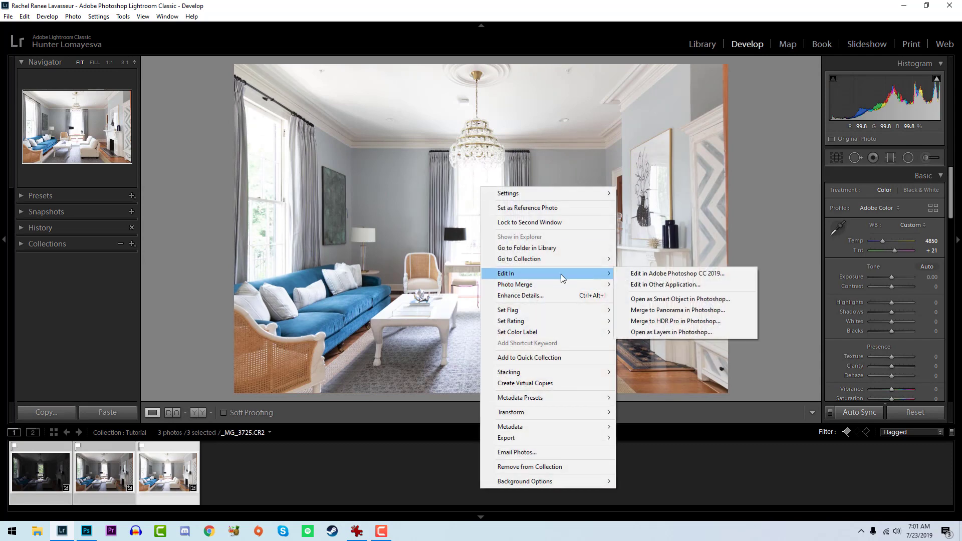
pyautogui.click(685, 301)
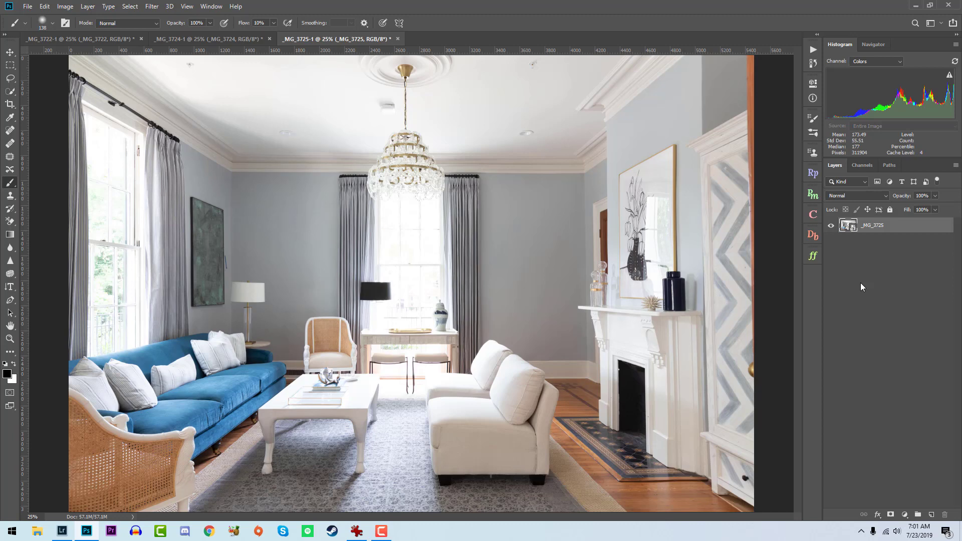
pyautogui.click(591, 225)
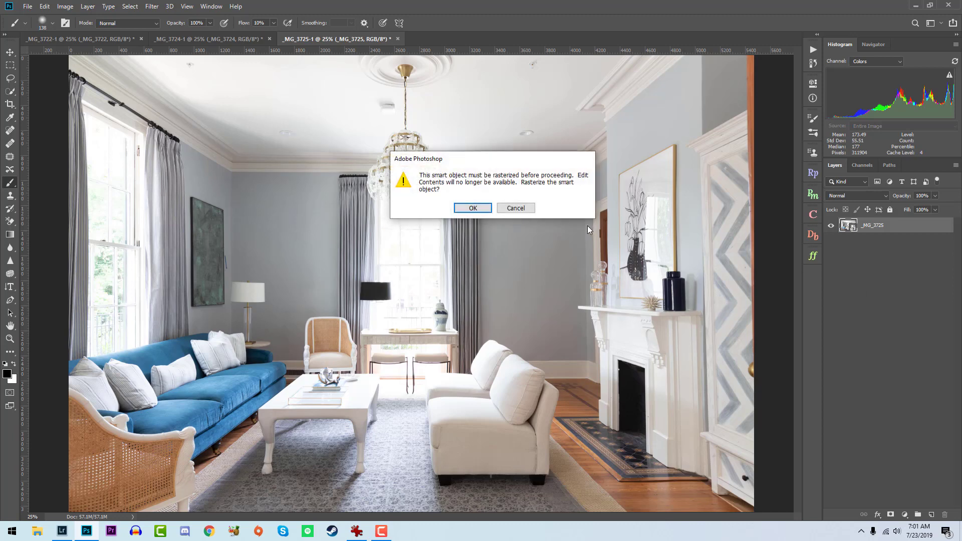
pyautogui.click(534, 210)
pyautogui.hotkey('ctrl', '-')
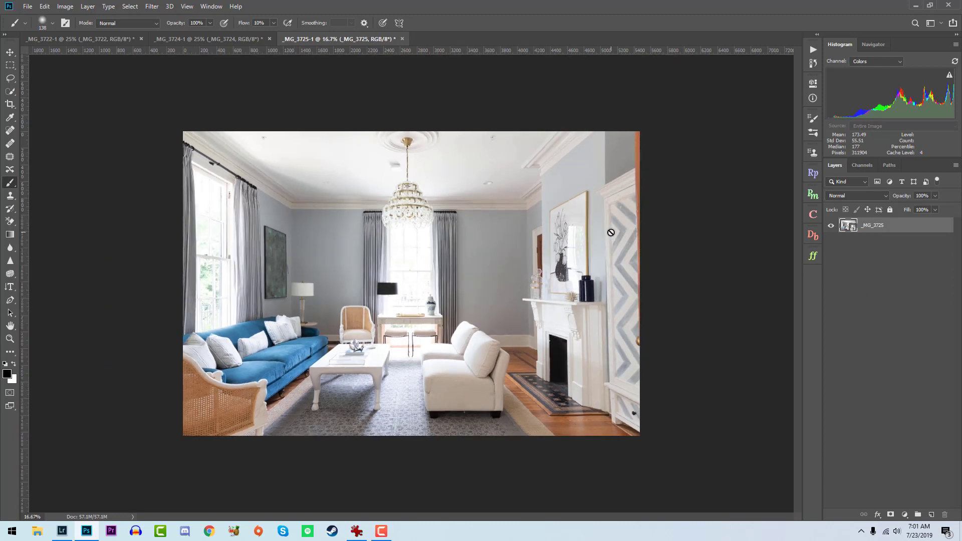
# Stack the three open exposures as layers in one document using the Raya Pro hub's Stack command.
pyautogui.click(815, 175)
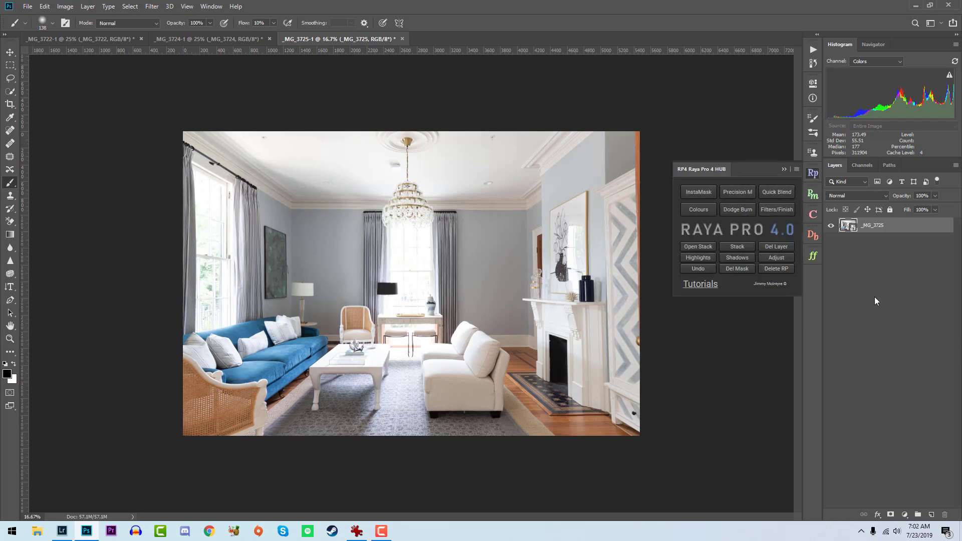
pyautogui.click(738, 192)
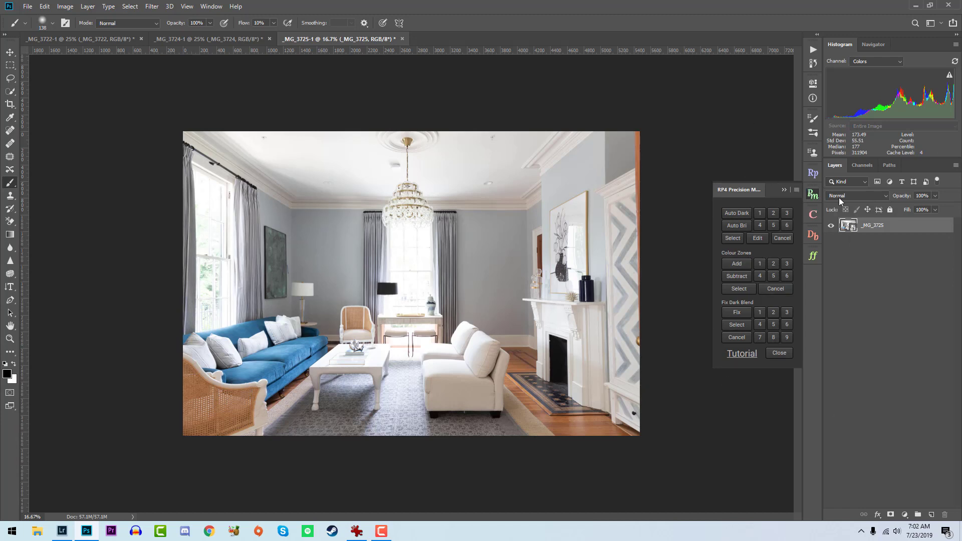
pyautogui.click(813, 174)
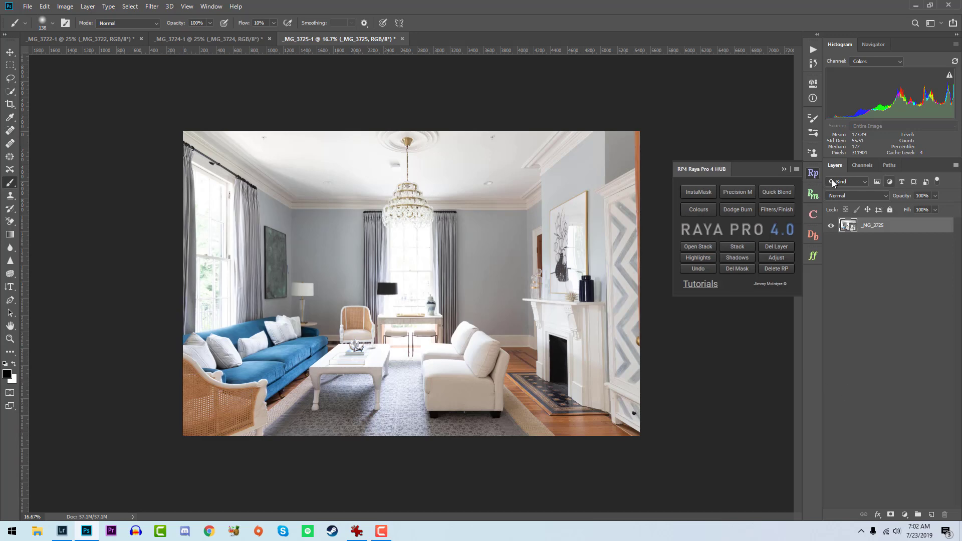
pyautogui.click(733, 249)
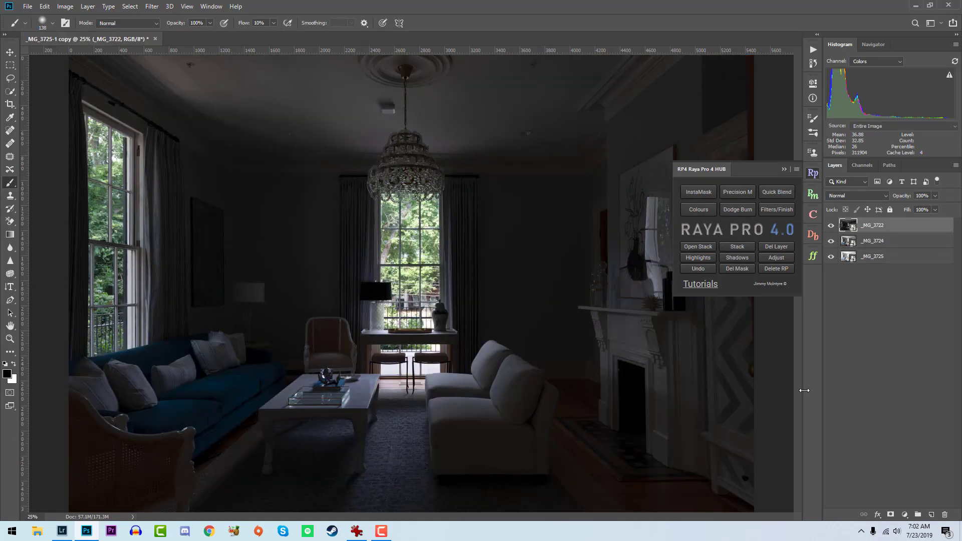
# Open Raya Pro's Precision Masks, hide the darkest exposure _MG_3722, and make the _MG_3724 layer active for blending over _MG_3725.
pyautogui.click(829, 231)
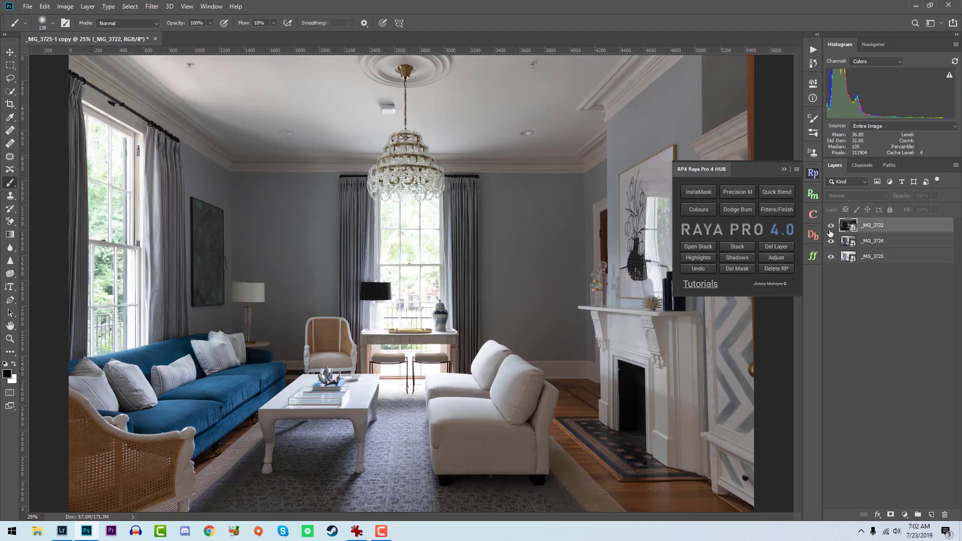
pyautogui.click(830, 233)
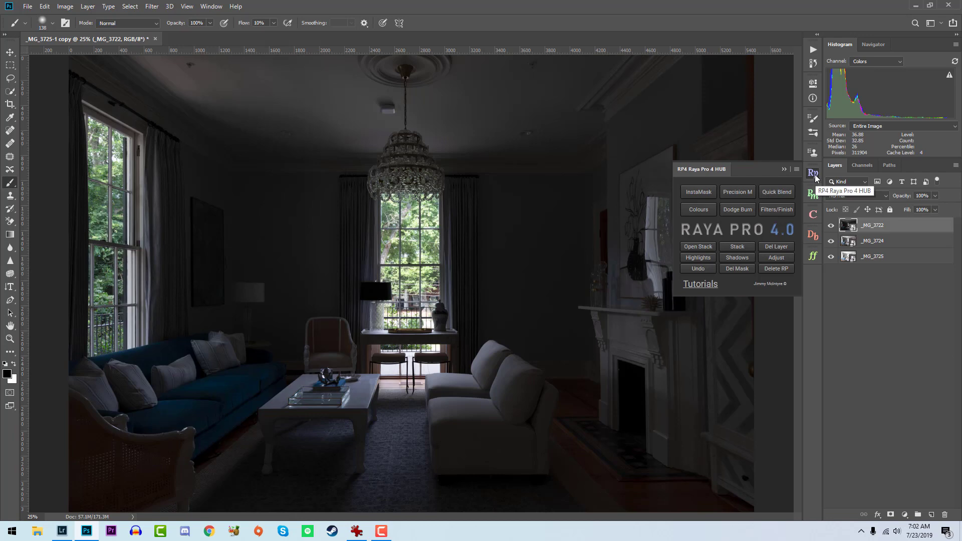
pyautogui.click(743, 190)
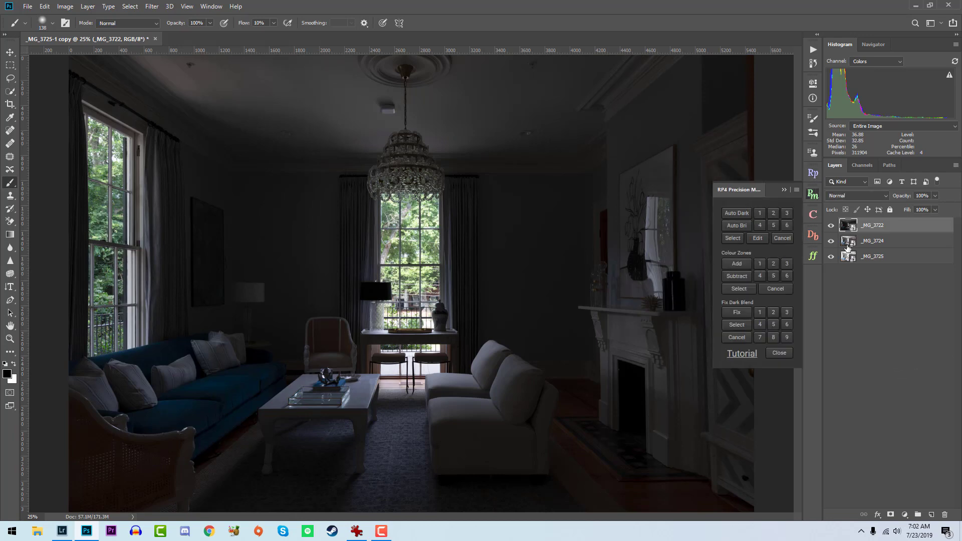
pyautogui.click(830, 225)
pyautogui.click(873, 242)
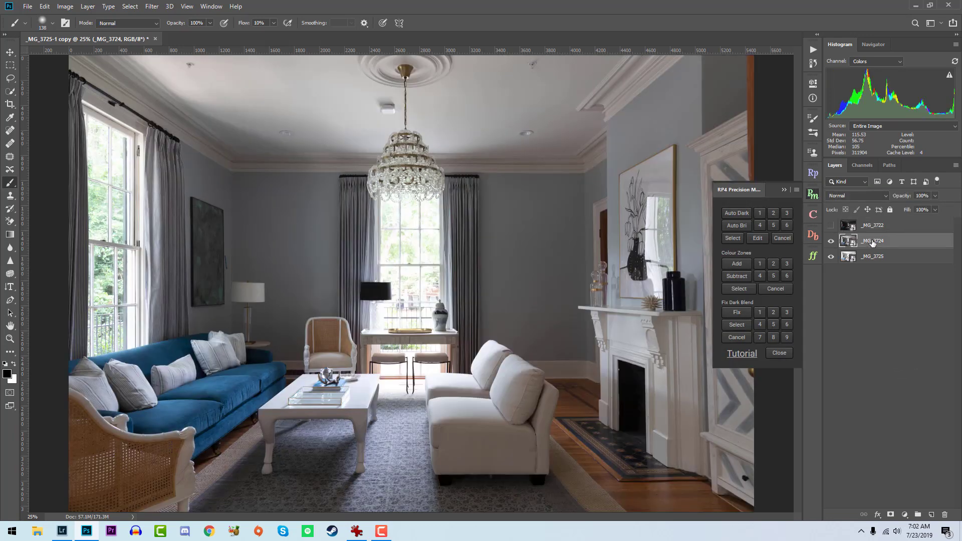
pyautogui.click(831, 225)
pyautogui.click(830, 226)
pyautogui.click(832, 242)
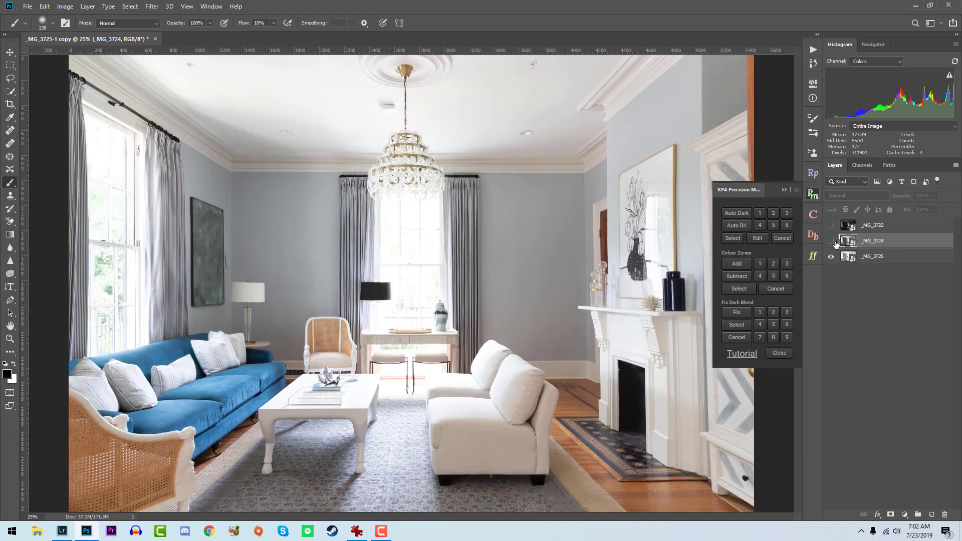
pyautogui.click(832, 242)
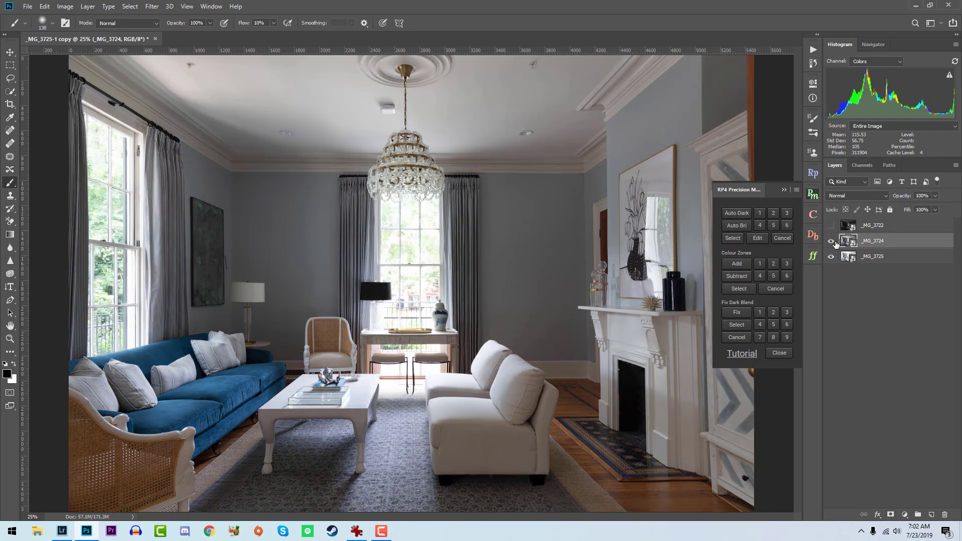
# Generate automatic precision masks for the _MG_3724 layer, try mask 6, and choose mask 3 for the blend.
pyautogui.click(745, 220)
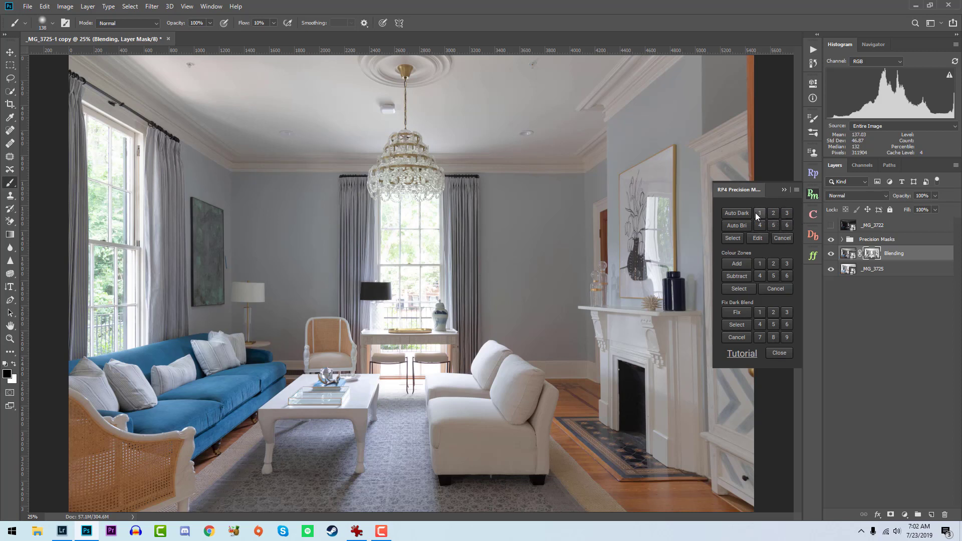
pyautogui.click(784, 226)
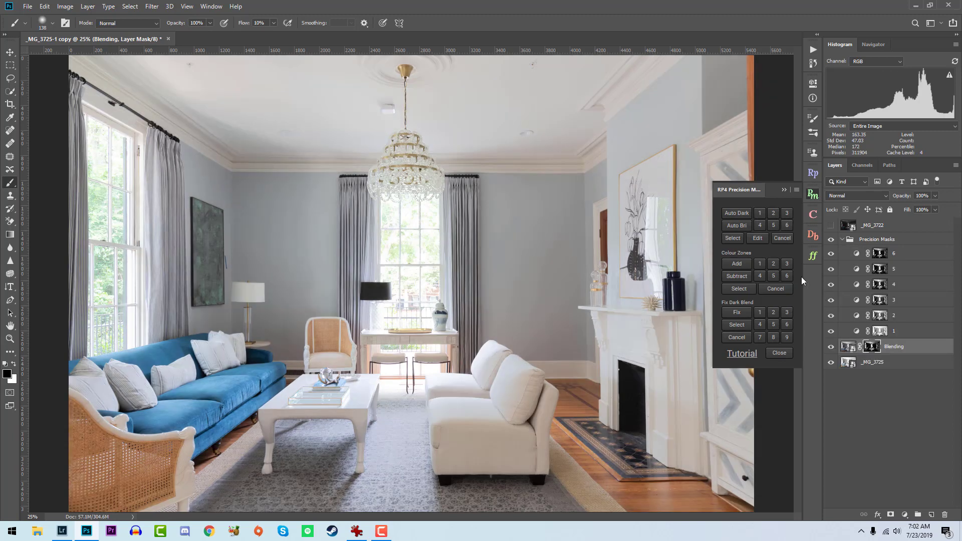
pyautogui.click(786, 214)
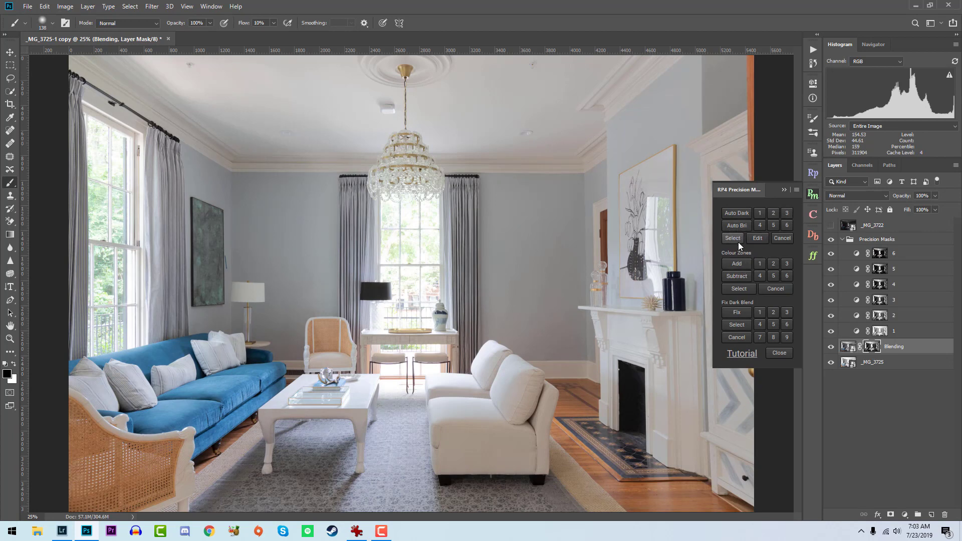
pyautogui.click(752, 241)
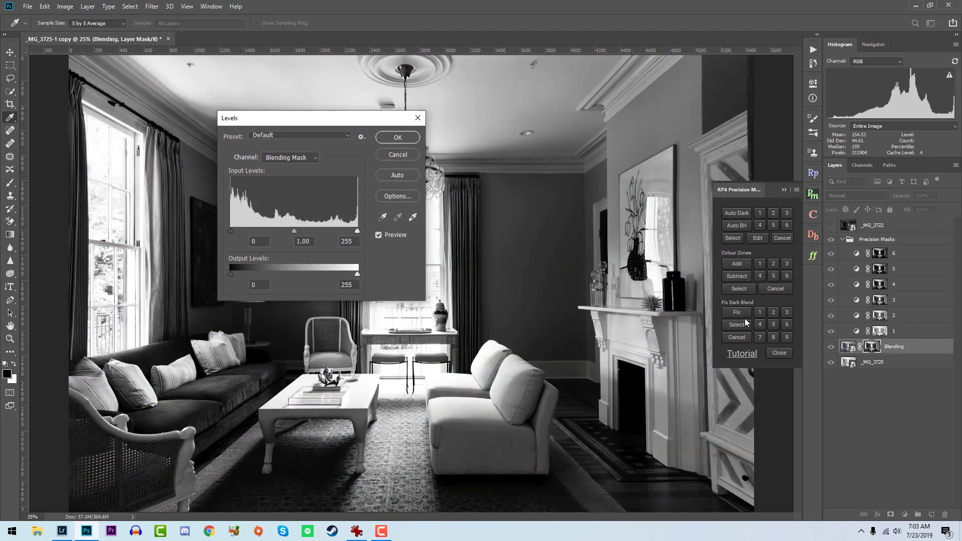
pyautogui.moveTo(341, 119); pyautogui.dragTo(582, 209)
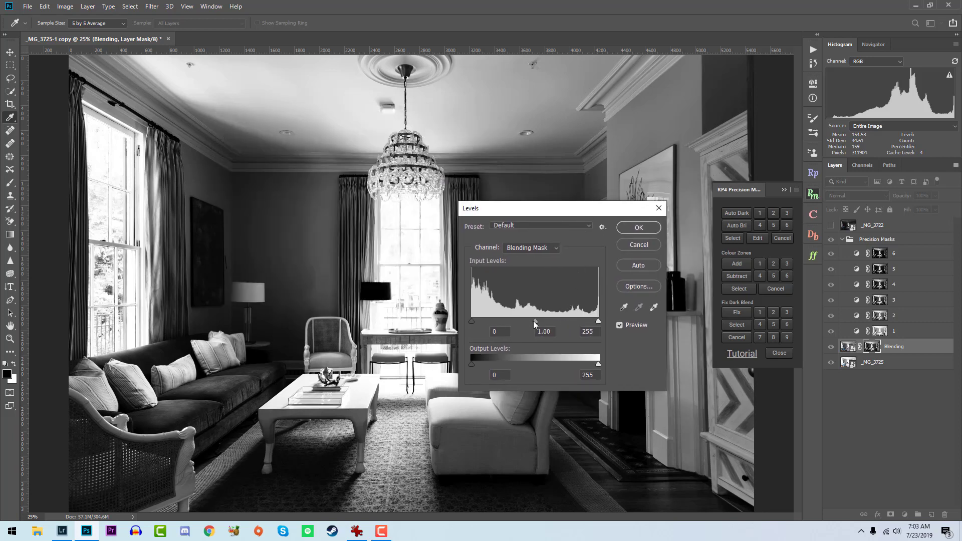
pyautogui.click(637, 246)
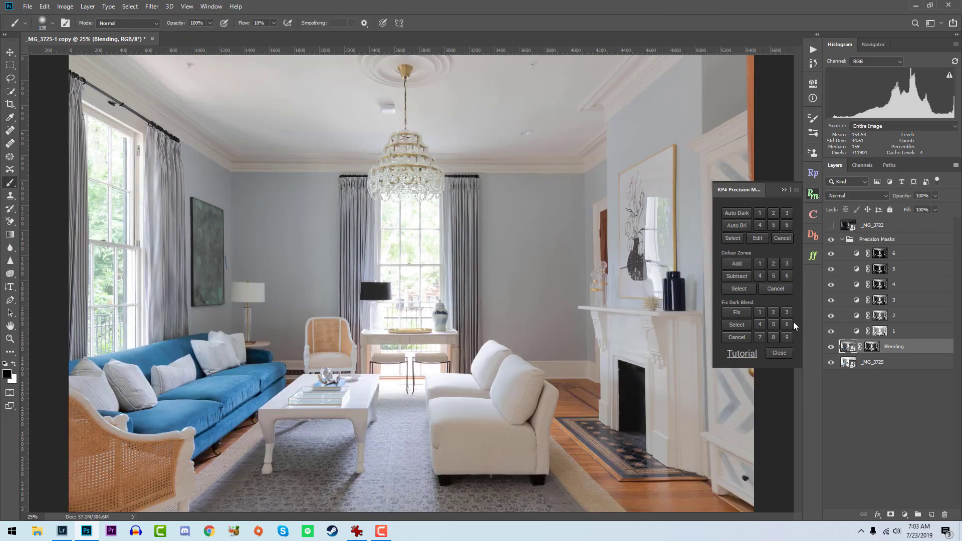
# Commit the chosen precision mask to the blend and compare the image with the blended layer hidden and shown.
pyautogui.click(723, 239)
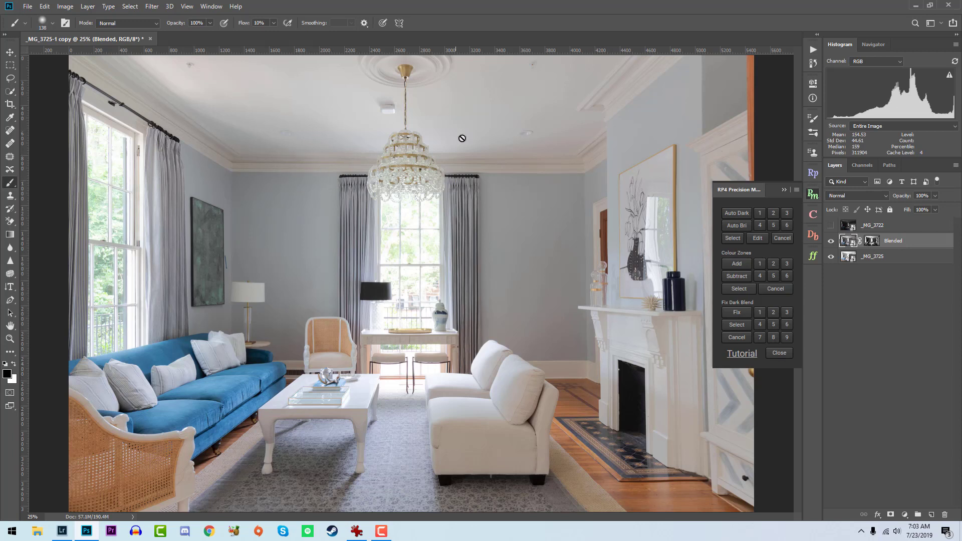
pyautogui.click(830, 241)
pyautogui.click(830, 241)
pyautogui.click(829, 241)
pyautogui.click(829, 242)
pyautogui.click(829, 242)
pyautogui.click(828, 242)
pyautogui.click(829, 242)
pyautogui.click(829, 242)
# Adjust the _MG_3724 blended layer in Camera Raw with Exposure +0.81, Highlights -85 and Shadows +25.
pyautogui.doubleClick(845, 242)
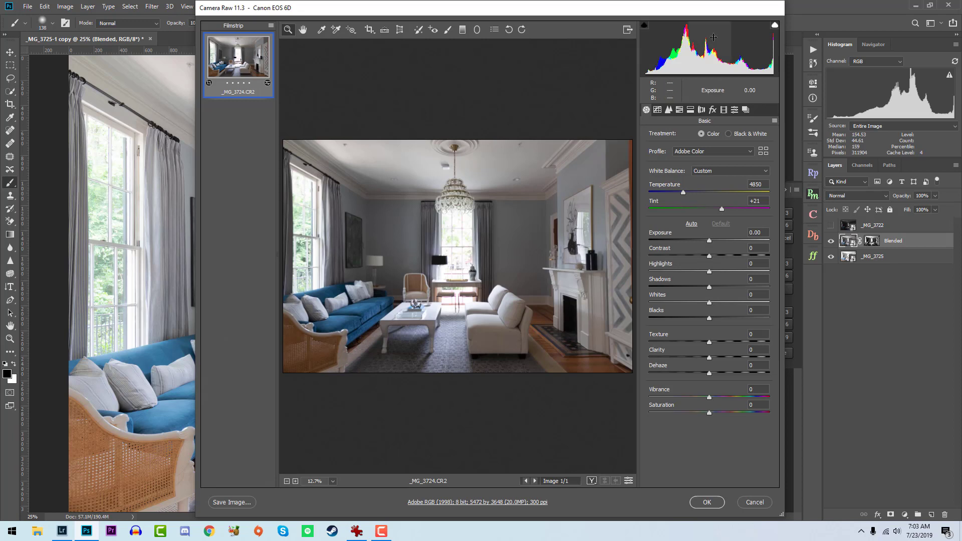
pyautogui.moveTo(712, 37); pyautogui.dragTo(730, 38)
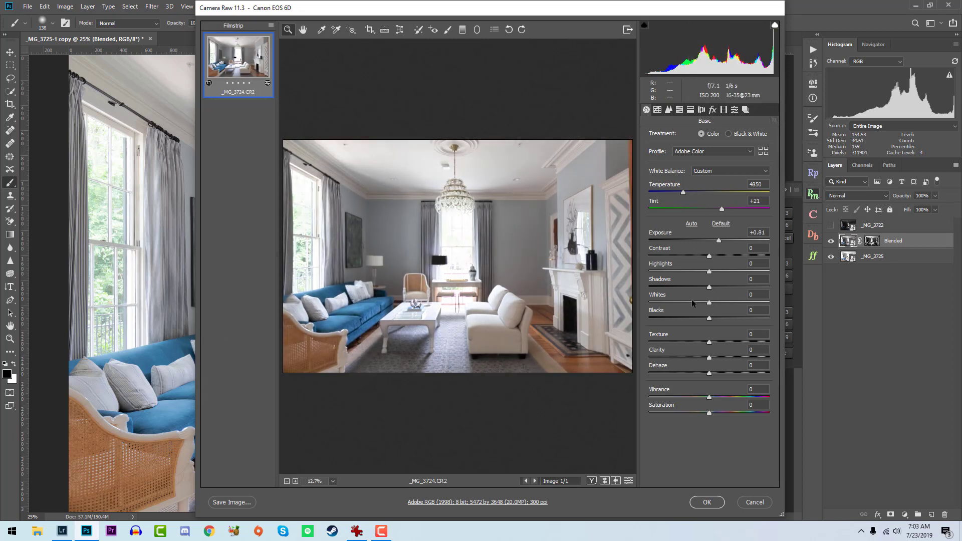
pyautogui.moveTo(709, 271); pyautogui.dragTo(658, 277)
pyautogui.moveTo(719, 301); pyautogui.dragTo(723, 286)
pyautogui.doubleClick(722, 301)
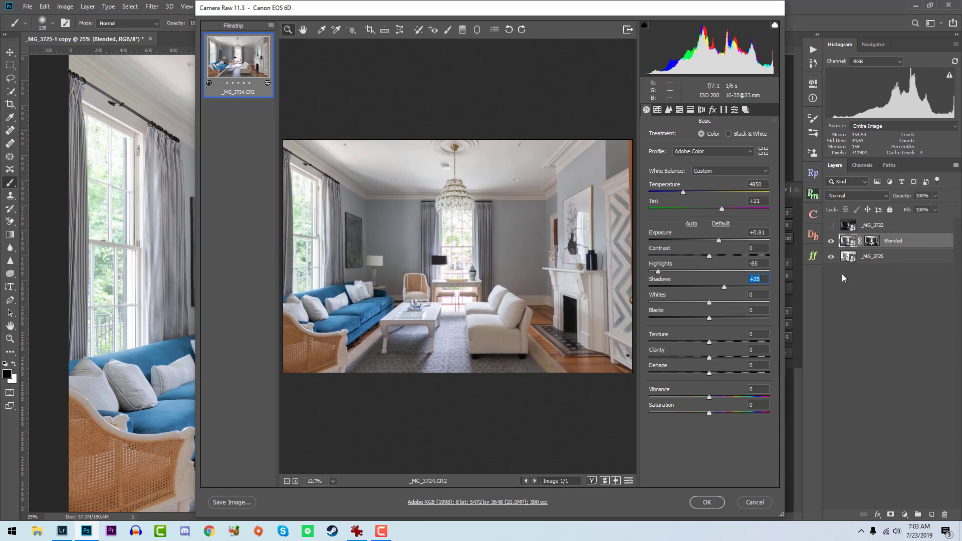
pyautogui.click(717, 503)
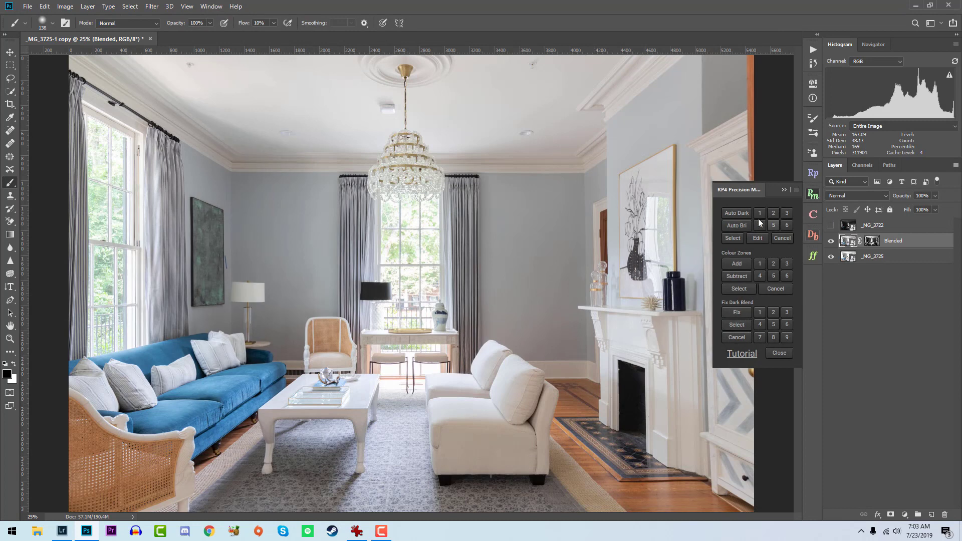
# Compare the image with the adjusted _MG_3724 blended layer hidden and shown.
pyautogui.click(828, 241)
pyautogui.click(830, 241)
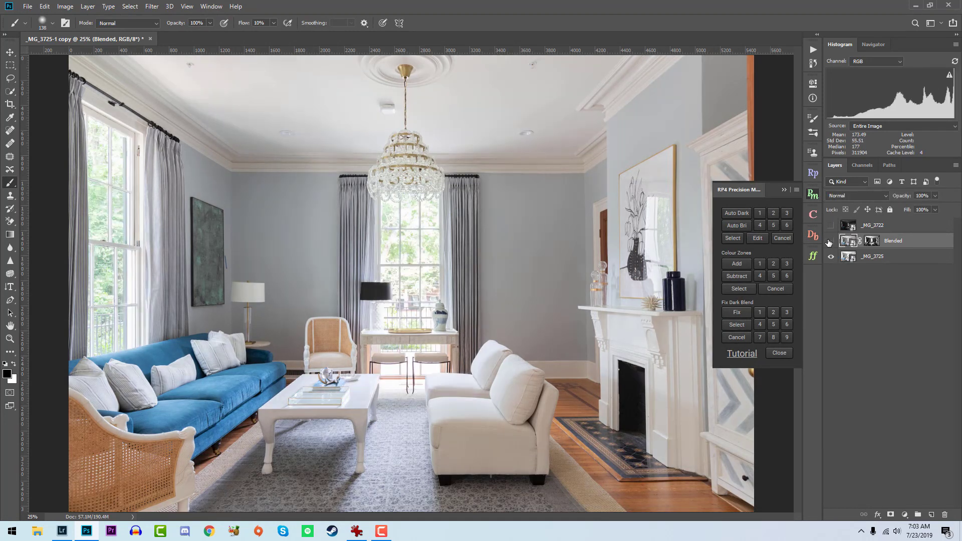
pyautogui.click(830, 241)
pyautogui.click(830, 240)
pyautogui.click(830, 241)
pyautogui.click(830, 241)
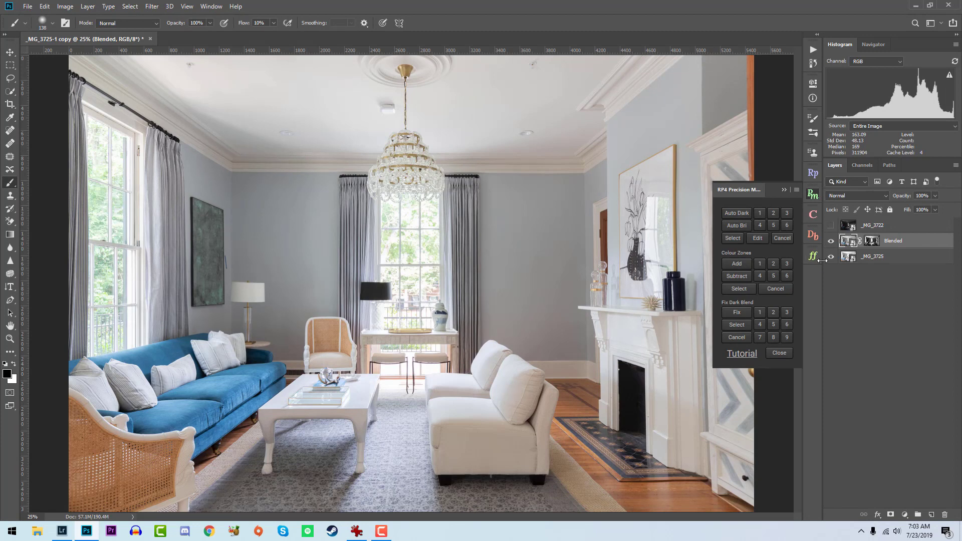
# Show and activate the _MG_3722 layer, generate Auto Dark precision masks for it, try mask 6, and choose mask 3.
pyautogui.click(831, 226)
pyautogui.click(865, 226)
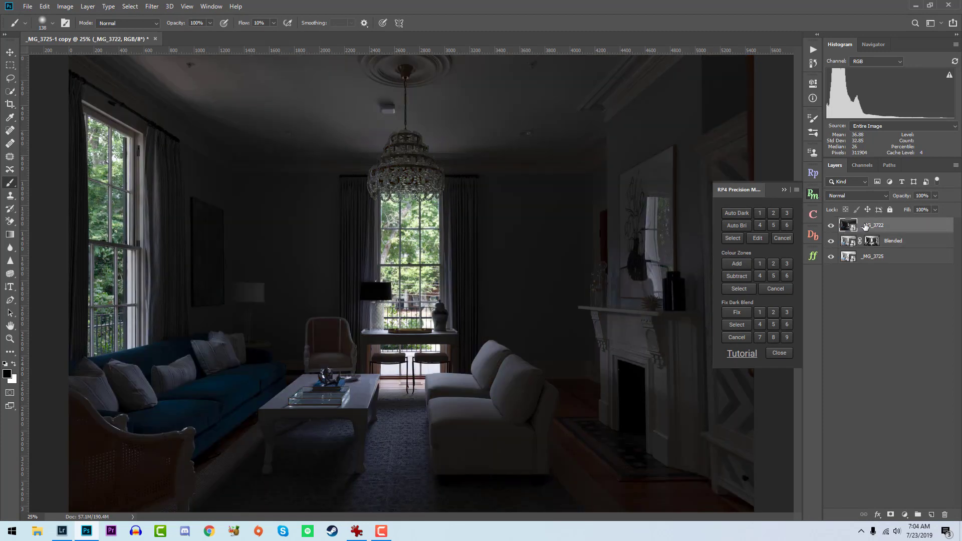
pyautogui.click(732, 217)
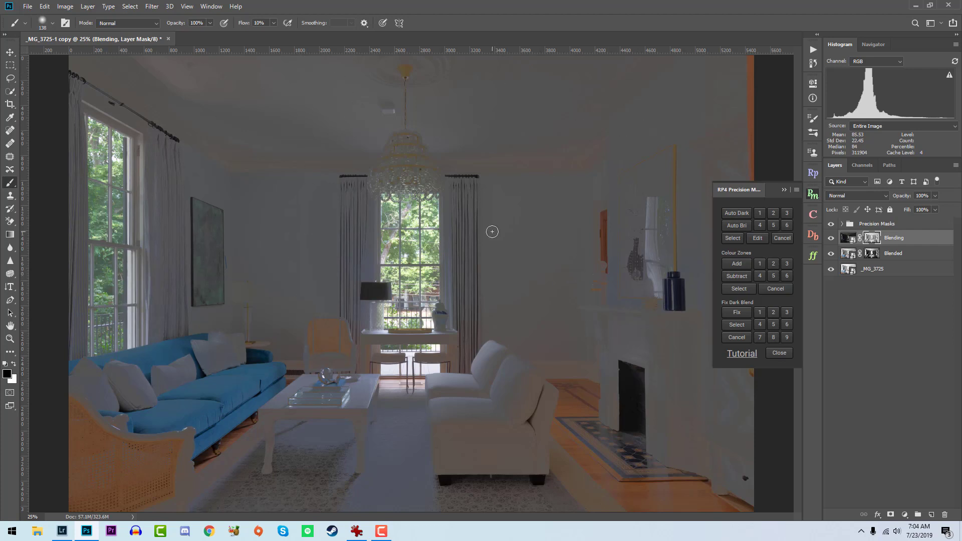
pyautogui.click(789, 226)
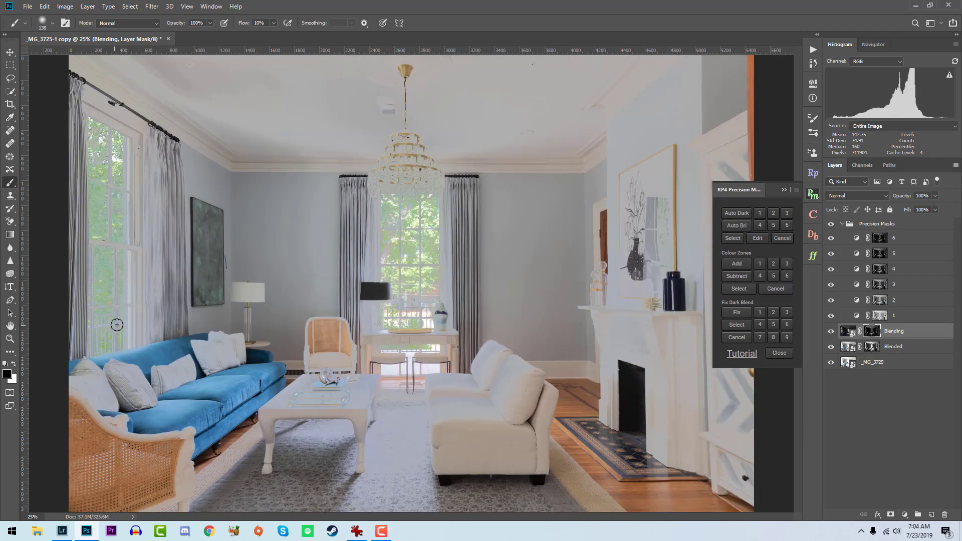
pyautogui.click(781, 213)
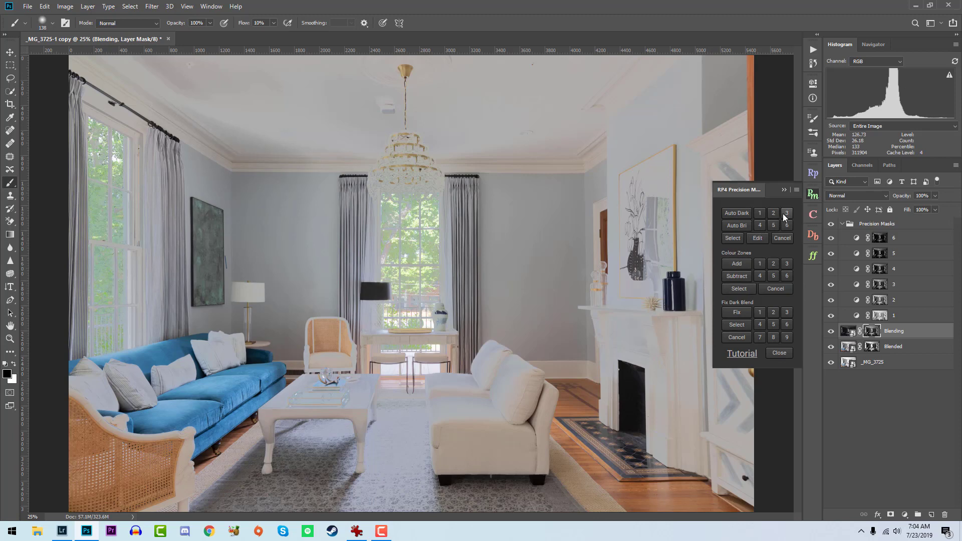
# Edit the chosen blending mask in Levels with input black 17 and input white 177, and commit it to the blend.
pyautogui.click(756, 239)
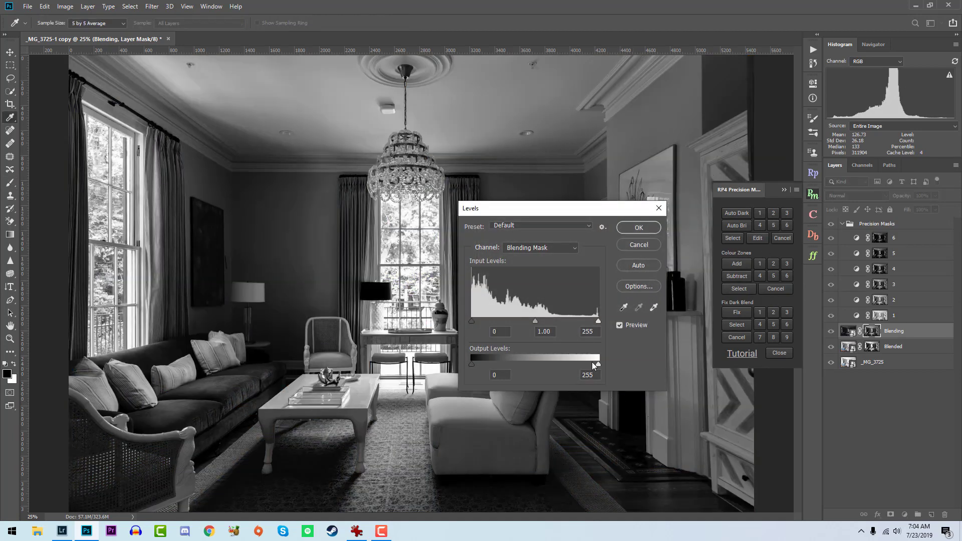
pyautogui.moveTo(599, 321); pyautogui.dragTo(560, 324)
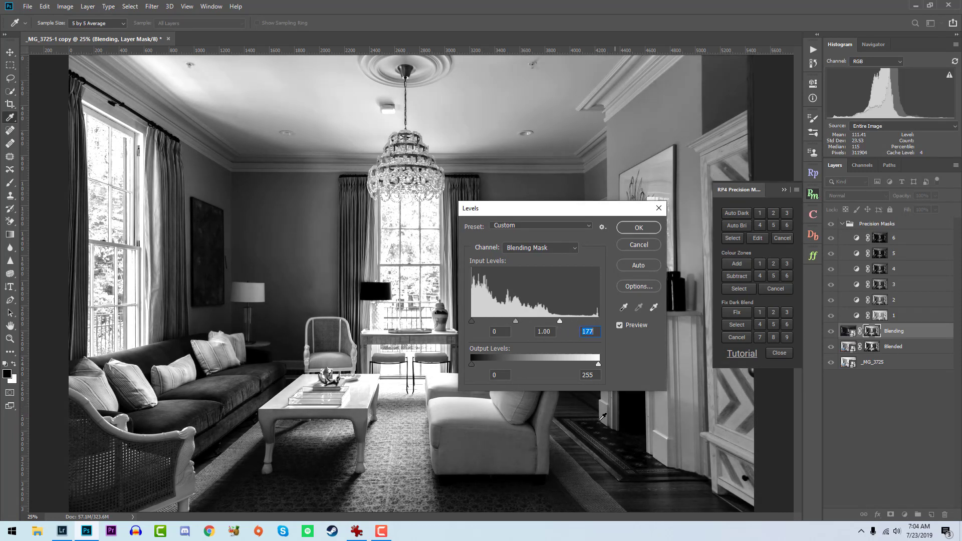
pyautogui.moveTo(471, 320); pyautogui.dragTo(479, 320)
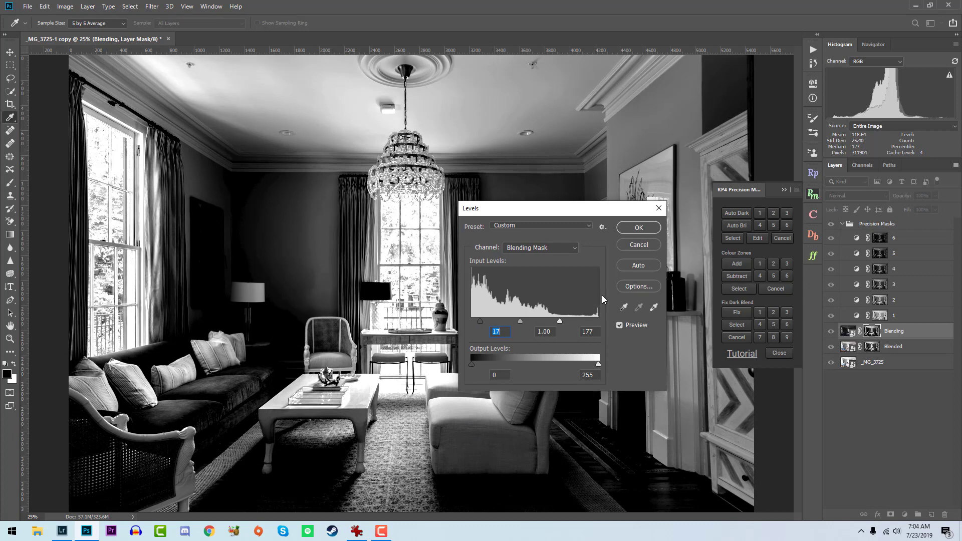
pyautogui.click(633, 227)
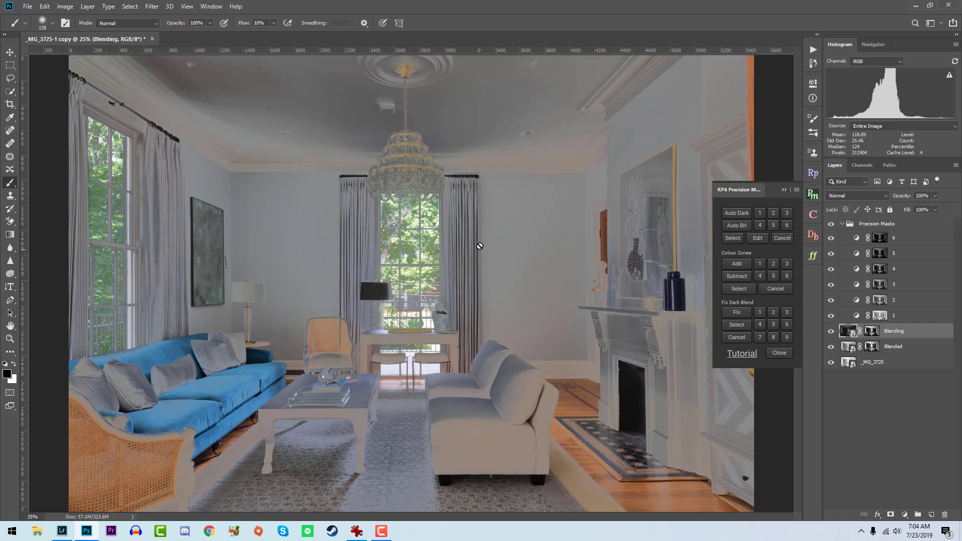
pyautogui.click(732, 238)
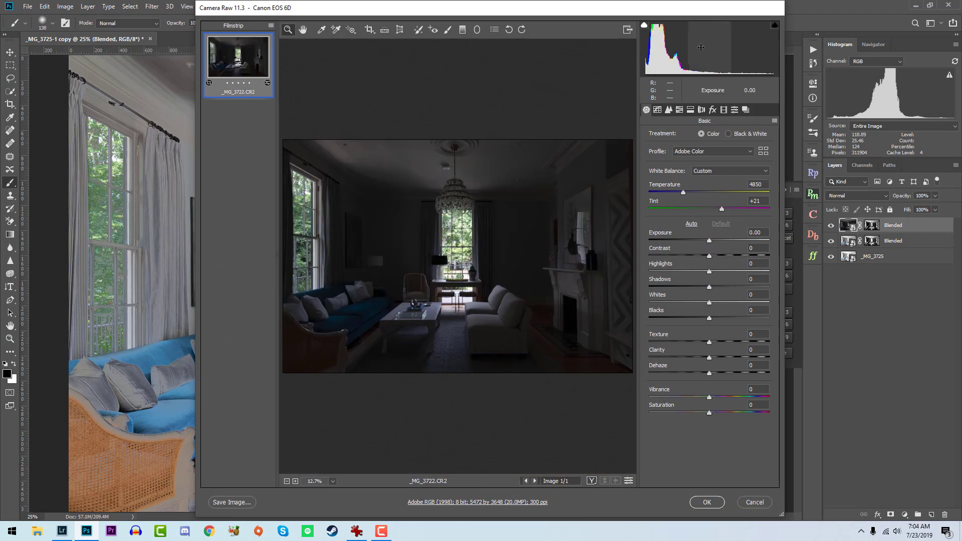
# Adjust the _MG_3722 blended layer in Camera Raw with Exposure +2.80, Highlights -100 and Shadows +71.
pyautogui.moveTo(711, 47); pyautogui.dragTo(736, 47)
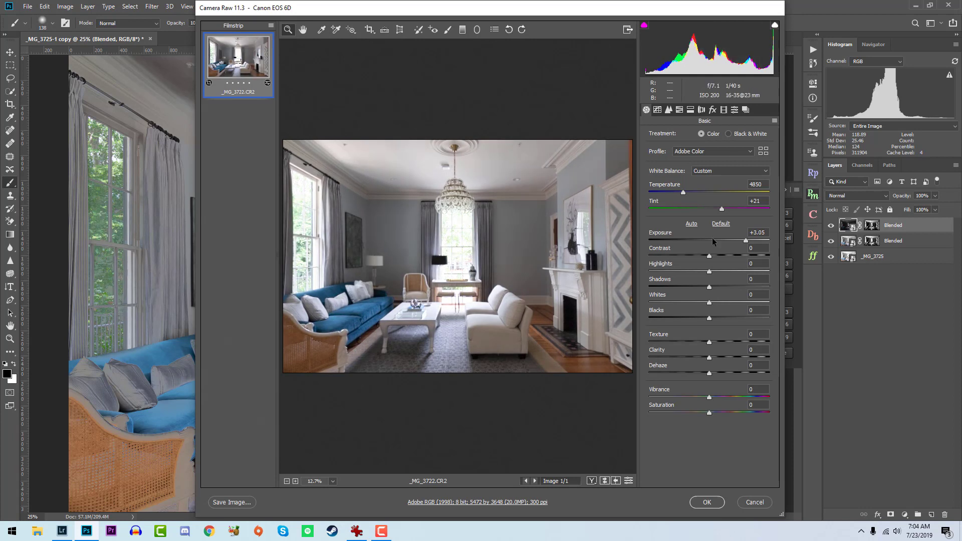
pyautogui.moveTo(709, 273); pyautogui.dragTo(646, 275)
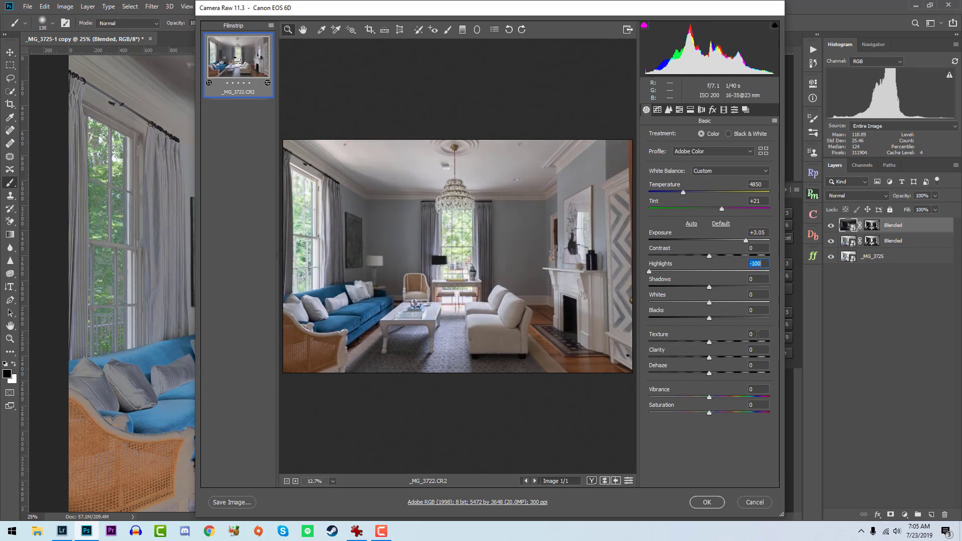
pyautogui.moveTo(712, 287); pyautogui.dragTo(751, 290)
pyautogui.moveTo(745, 240); pyautogui.dragTo(743, 240)
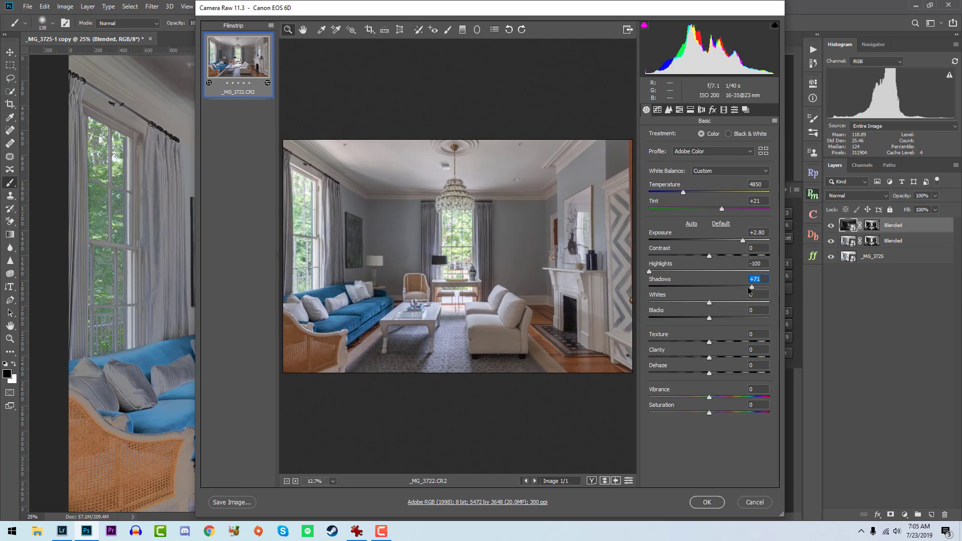
pyautogui.click(721, 503)
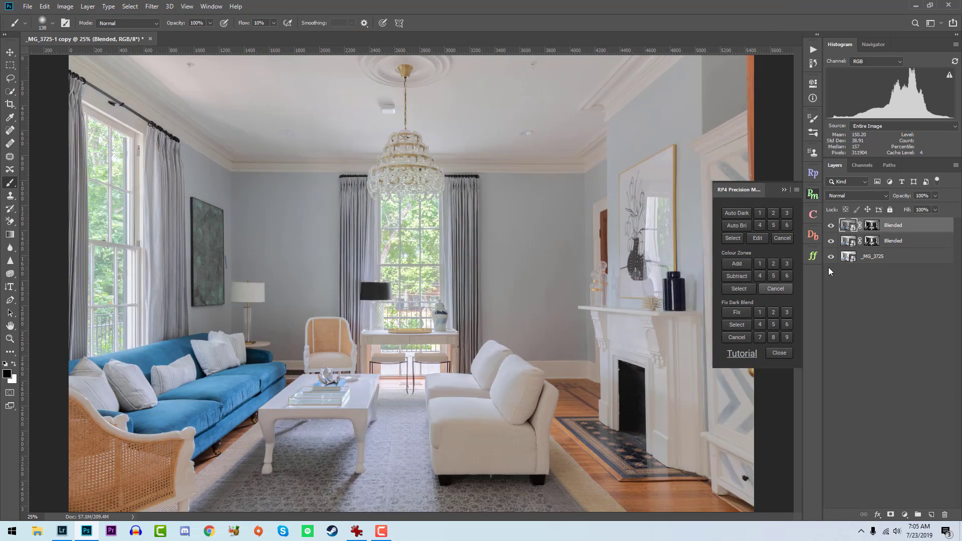
# Compare the image with the top _MG_3722 blended layer hidden and shown, leaving it shown.
pyautogui.click(831, 225)
pyautogui.click(830, 225)
pyautogui.click(831, 224)
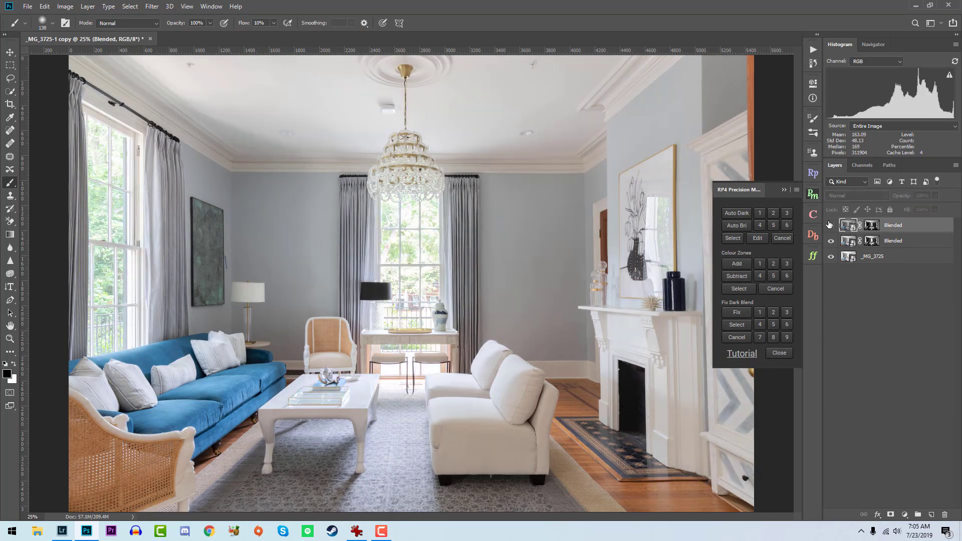
pyautogui.click(829, 225)
pyautogui.click(830, 225)
pyautogui.click(829, 225)
pyautogui.click(830, 224)
pyautogui.click(830, 225)
pyautogui.click(830, 225)
pyautogui.click(830, 225)
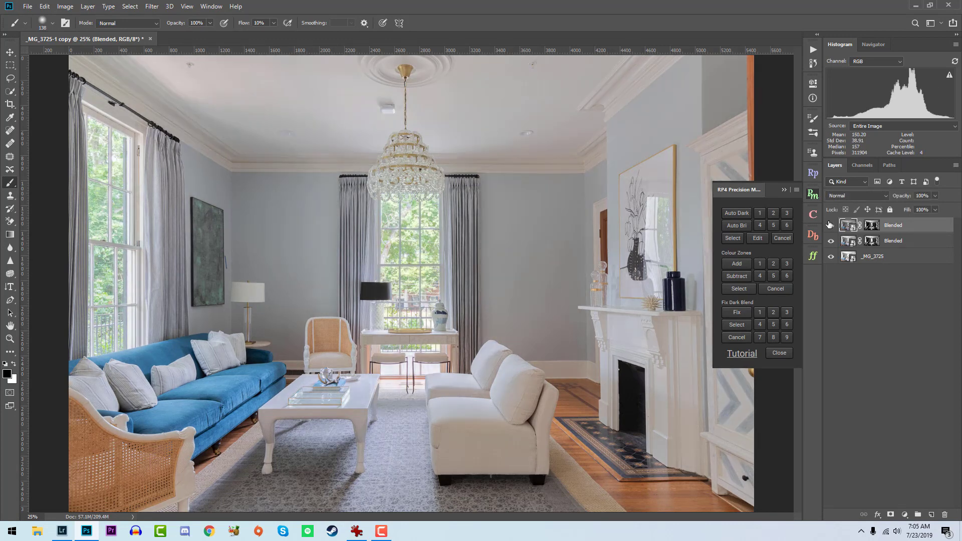
# Group the top blended layer with a white group mask and paint black over the interior using a soft 1544 px brush at 10% flow.
pyautogui.click(813, 196)
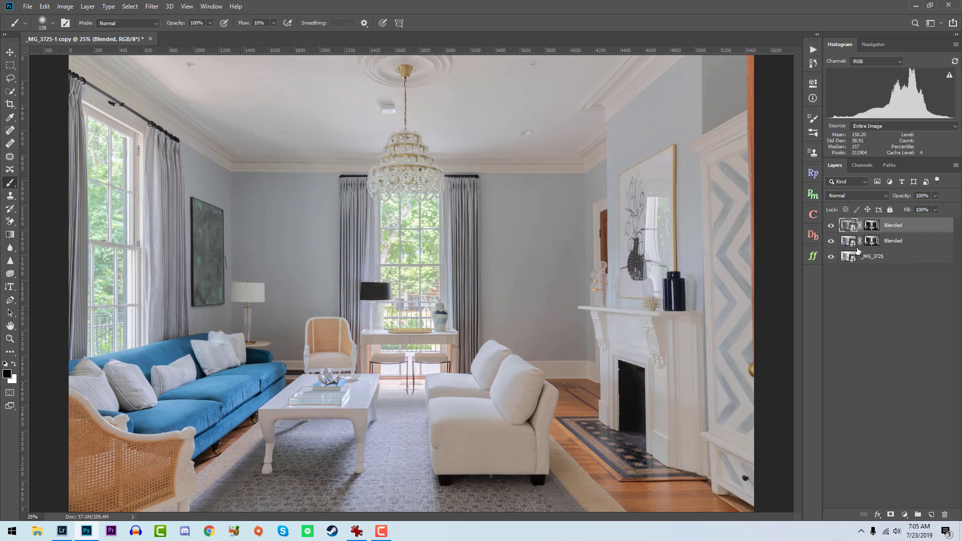
pyautogui.hotkey('ctrl', 'g')
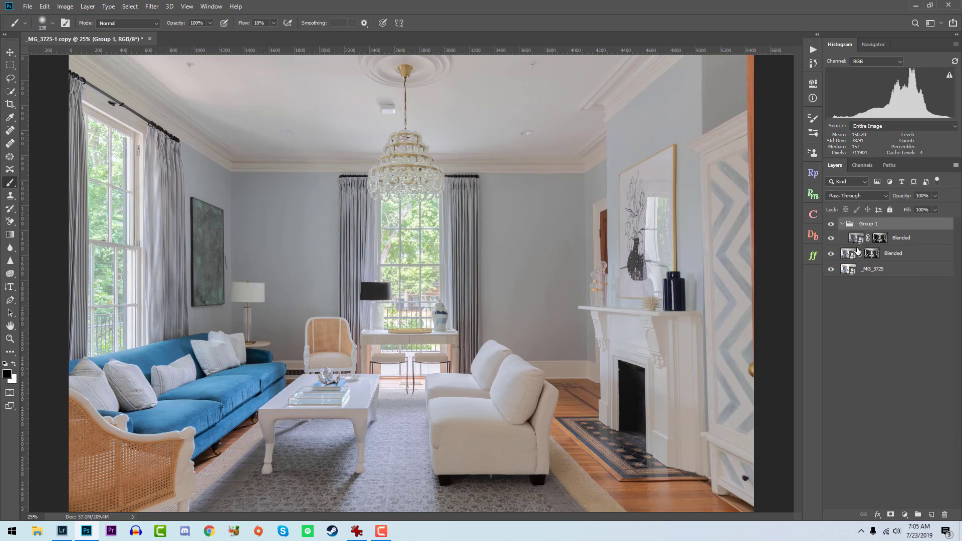
pyautogui.click(890, 514)
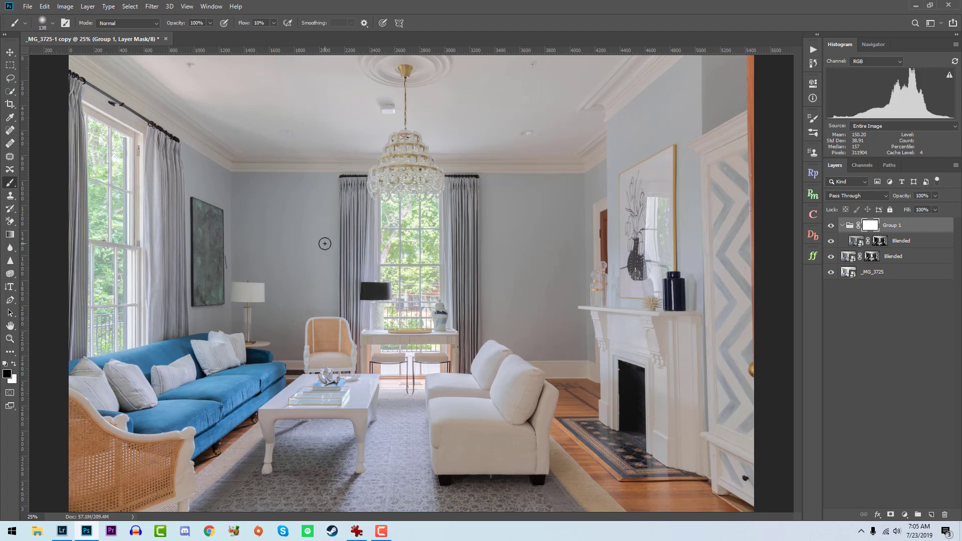
pyautogui.moveTo(339, 244)
pyautogui.mouseDown()
pyautogui.moveTo(456, 246)
pyautogui.moveTo(360, 250)
pyautogui.moveTo(435, 251)
pyautogui.mouseUp()
pyautogui.moveTo(516, 90)
pyautogui.mouseDown()
pyautogui.moveTo(451, 97)
pyautogui.moveTo(526, 100)
pyautogui.moveTo(125, 67)
pyautogui.moveTo(623, 97)
pyautogui.moveTo(633, 515)
pyautogui.moveTo(622, 322)
pyautogui.moveTo(637, 385)
pyautogui.moveTo(294, 471)
pyautogui.moveTo(500, 481)
pyautogui.moveTo(275, 356)
pyautogui.moveTo(154, 403)
pyautogui.moveTo(235, 396)
pyautogui.mouseUp()
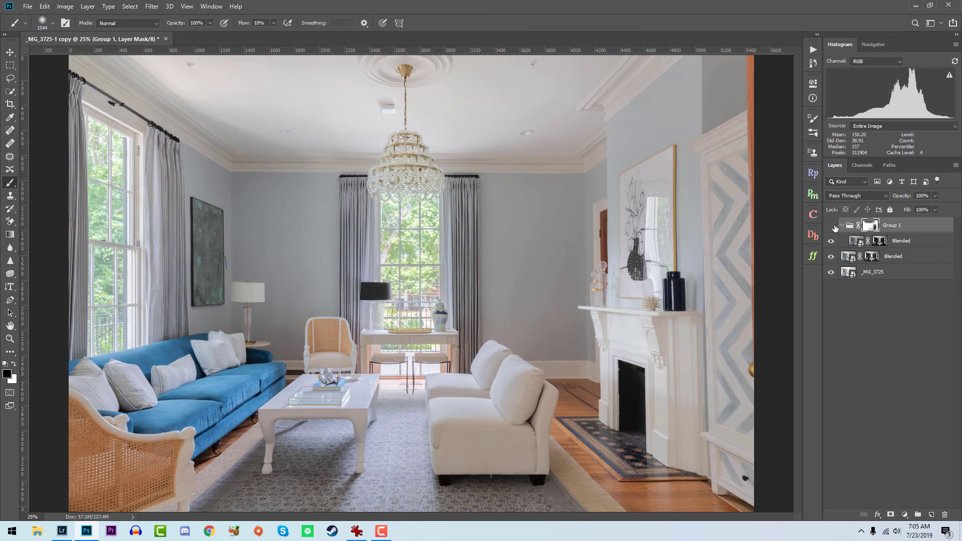
# Compare the room with the masked group hidden and shown to judge the painted areas.
pyautogui.click(834, 227)
pyautogui.click(834, 228)
pyautogui.click(834, 228)
pyautogui.click(834, 228)
pyautogui.click(834, 228)
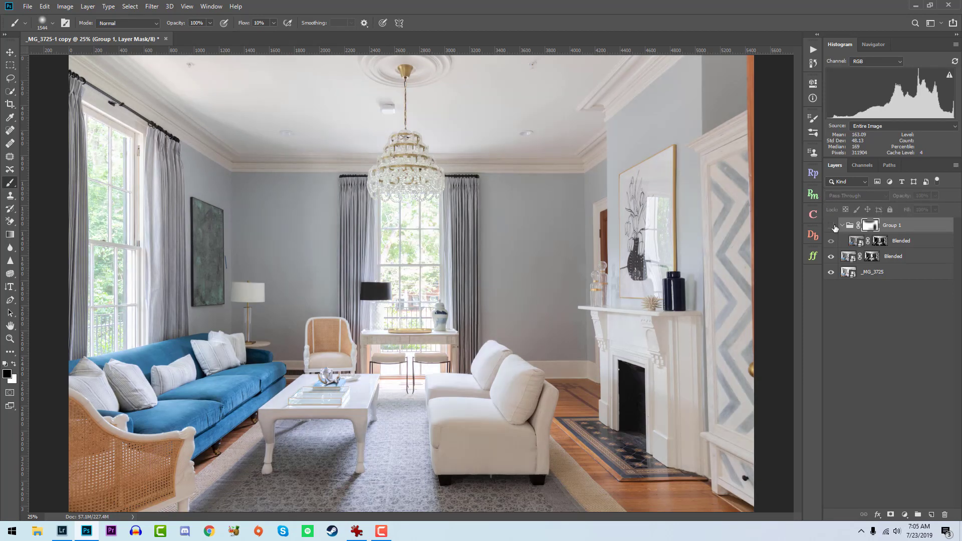
pyautogui.click(834, 228)
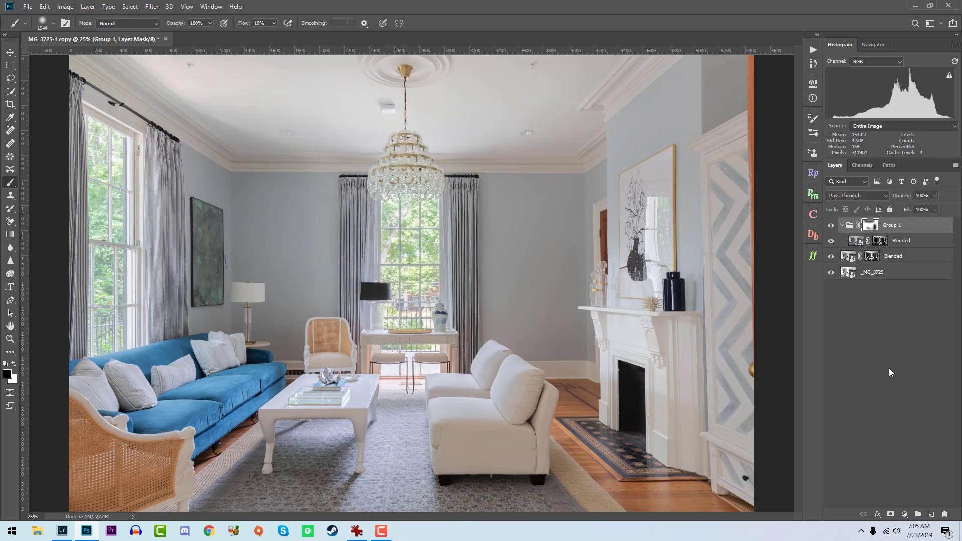
pyautogui.click(833, 226)
pyautogui.click(832, 227)
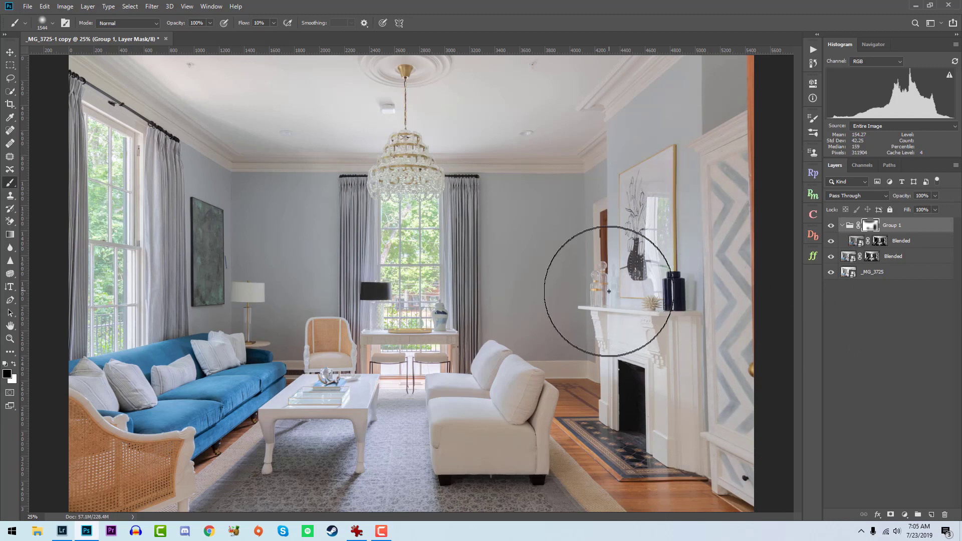
# Inspect the desk, stools and window up close with the blended layers hidden and shown.
pyautogui.press('z')
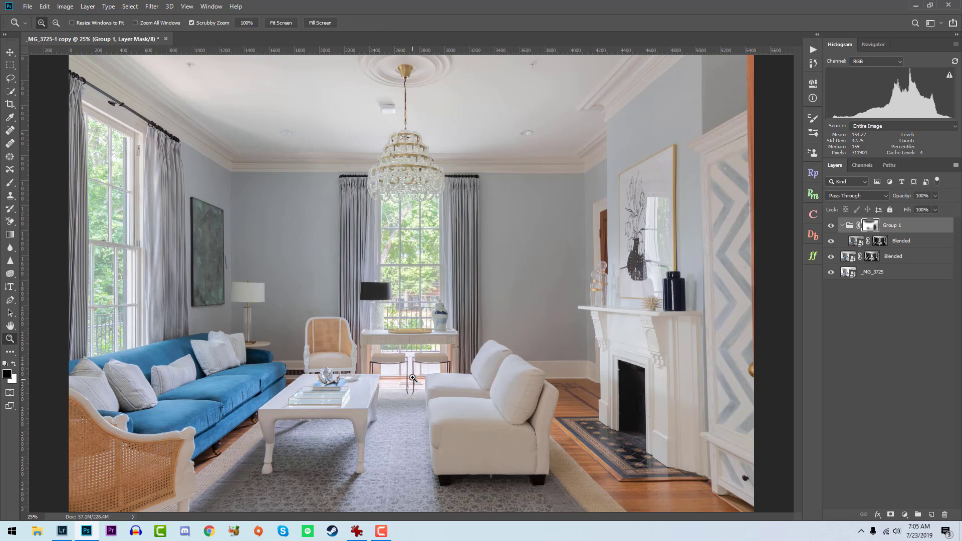
pyautogui.moveTo(412, 378); pyautogui.dragTo(473, 398)
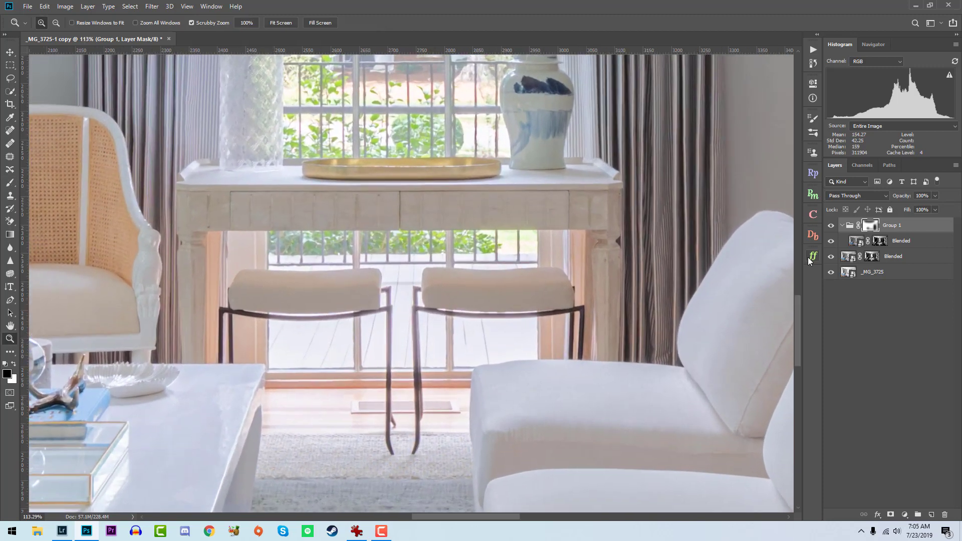
pyautogui.click(830, 226)
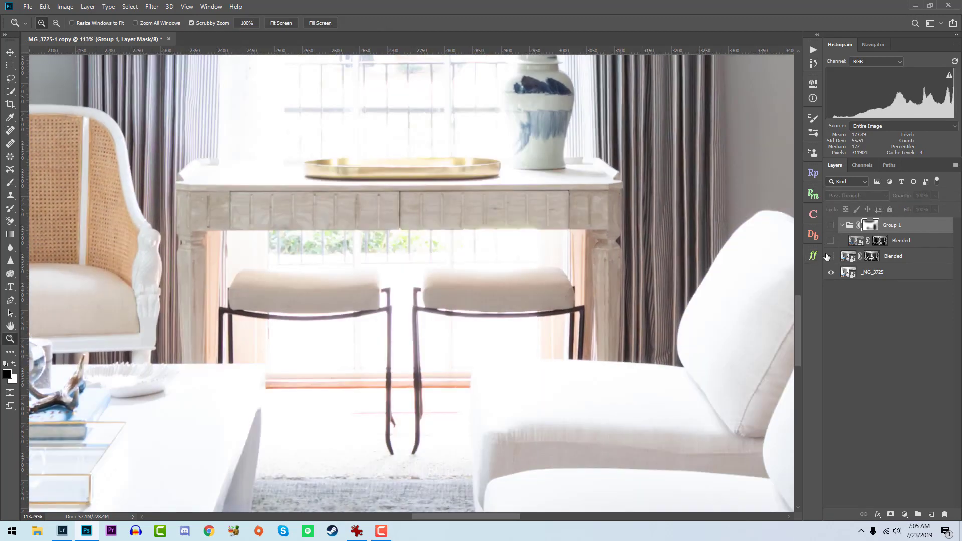
pyautogui.click(830, 225)
pyautogui.rightClick(497, 238)
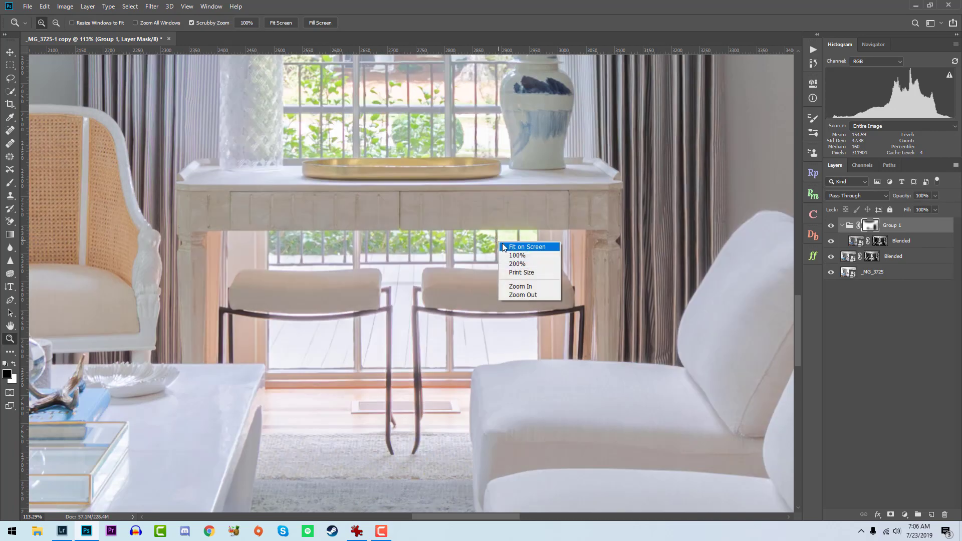
pyautogui.click(508, 244)
# Examine the rug, coffee table and white chairs up close and return to viewing the whole room.
pyautogui.moveTo(407, 279); pyautogui.dragTo(452, 258)
pyautogui.rightClick(452, 268)
pyautogui.click(458, 270)
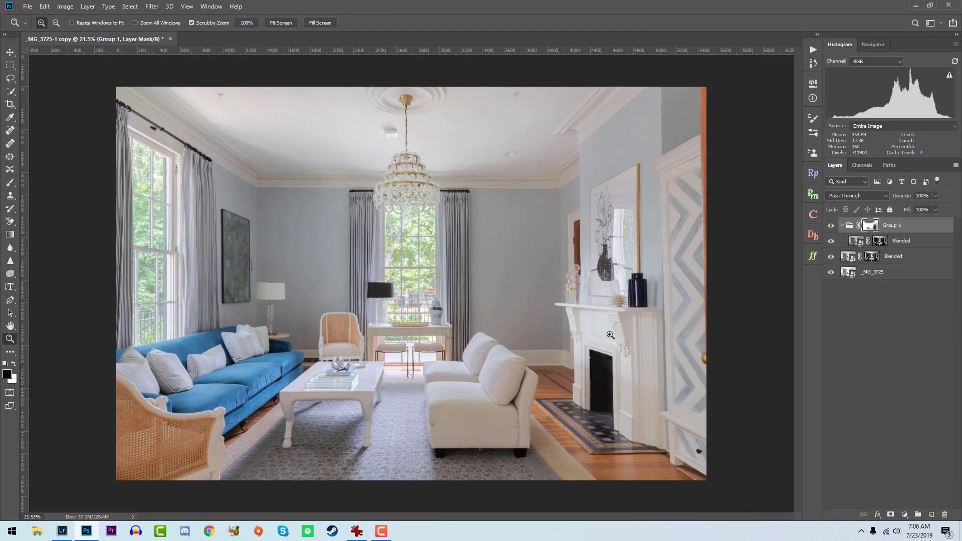
pyautogui.moveTo(398, 417); pyautogui.dragTo(454, 445)
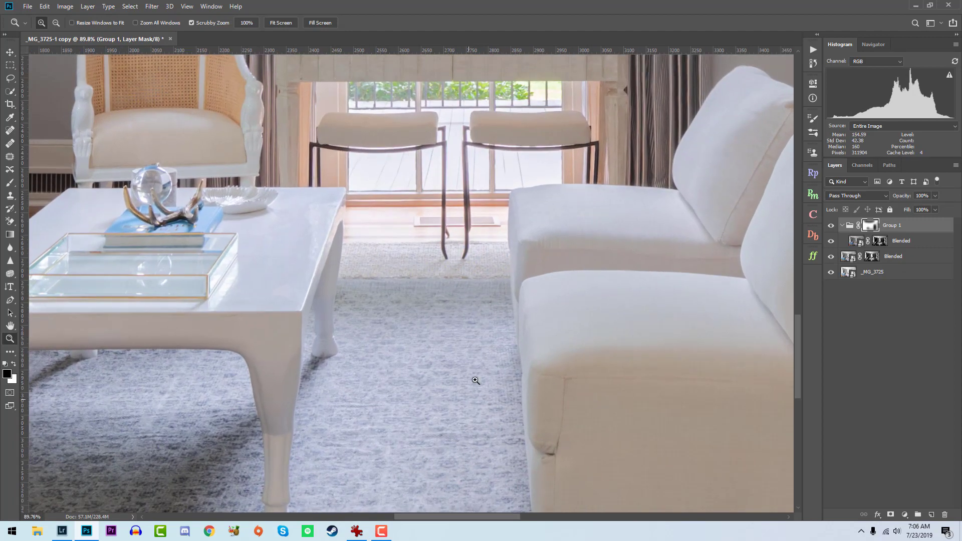
pyautogui.rightClick(488, 291)
pyautogui.click(498, 296)
pyautogui.moveTo(486, 293); pyautogui.dragTo(769, 391)
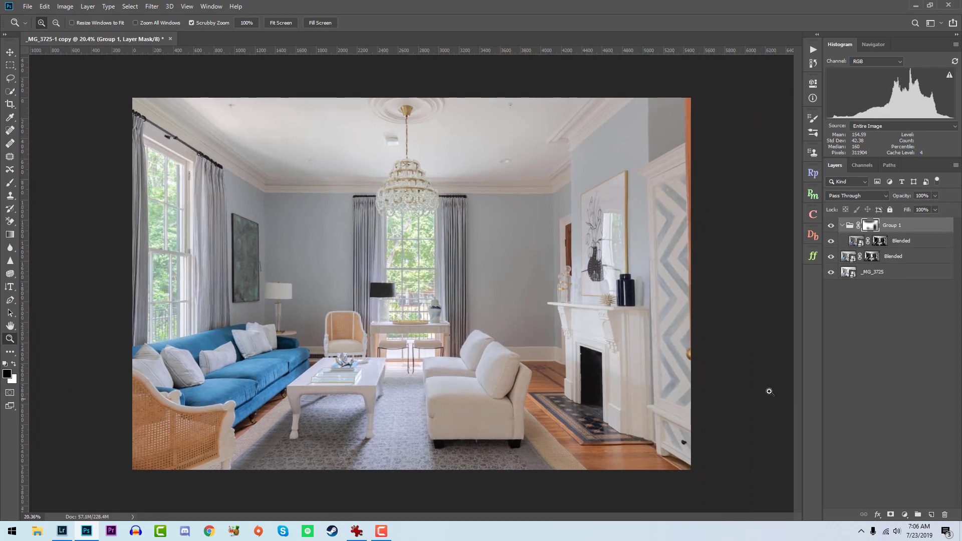
# Collapse Group 1, then add a Colour Corrected layer above it with the Colour Centre and show the histogram's Colors channel.
pyautogui.click(851, 224)
pyautogui.click(842, 224)
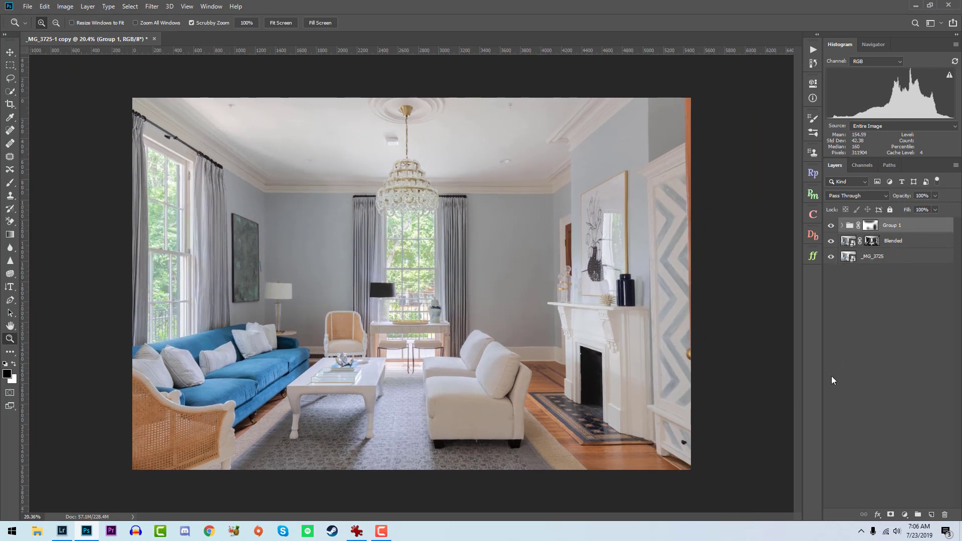
pyautogui.click(813, 216)
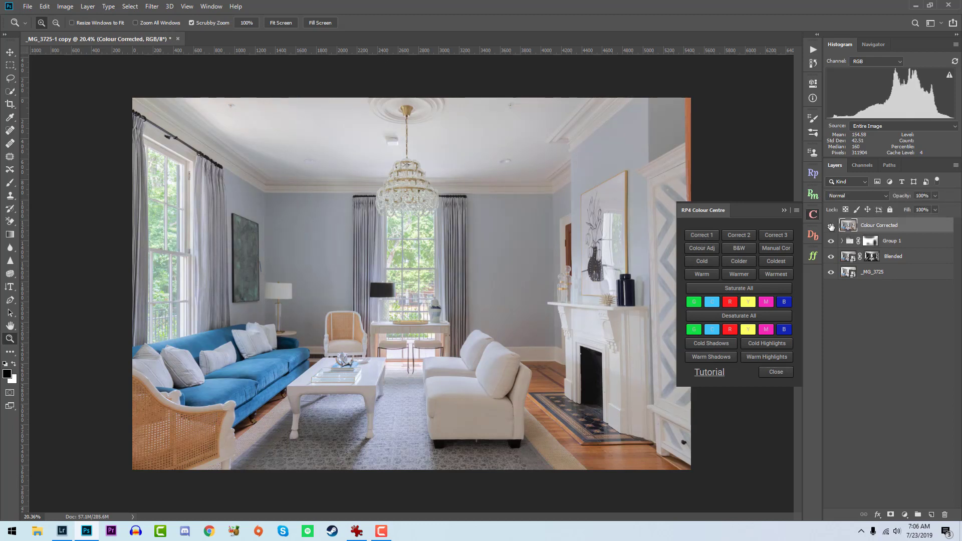
pyautogui.click(879, 61)
pyautogui.click(869, 108)
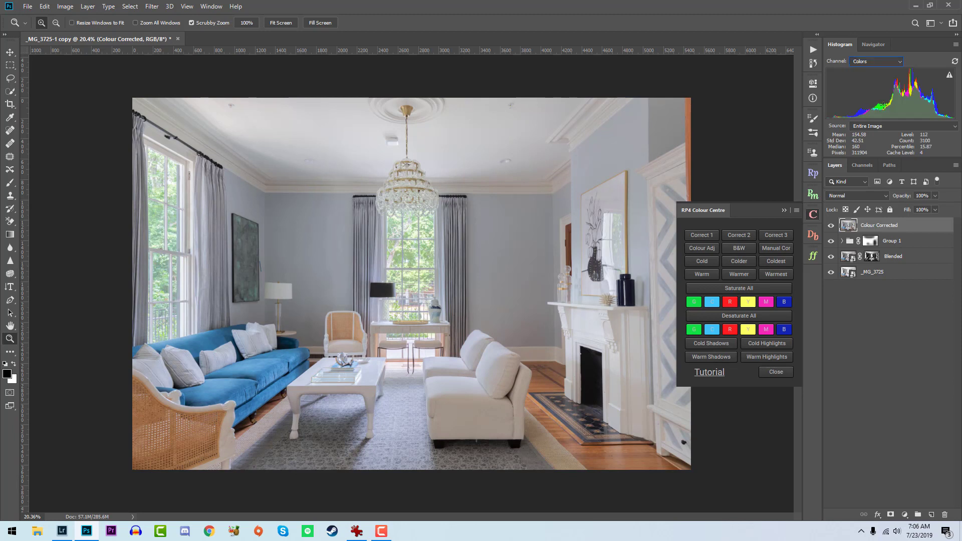
# Set the Colour Corrected layer's opacity to 50% and compare the room with the layer hidden and shown.
pyautogui.click(830, 225)
pyautogui.click(831, 225)
pyautogui.moveTo(904, 197); pyautogui.dragTo(885, 197)
pyautogui.click(831, 226)
pyautogui.click(832, 226)
pyautogui.click(831, 226)
pyautogui.click(831, 226)
pyautogui.click(832, 226)
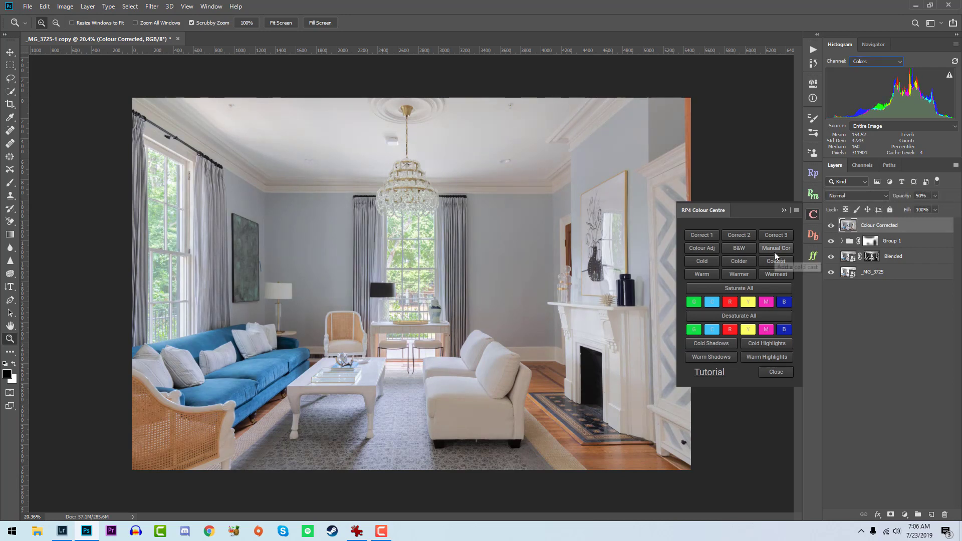
# Desaturate the yellows with a Less Yellow adjustment layer and compare the room with it hidden and shown.
pyautogui.click(756, 330)
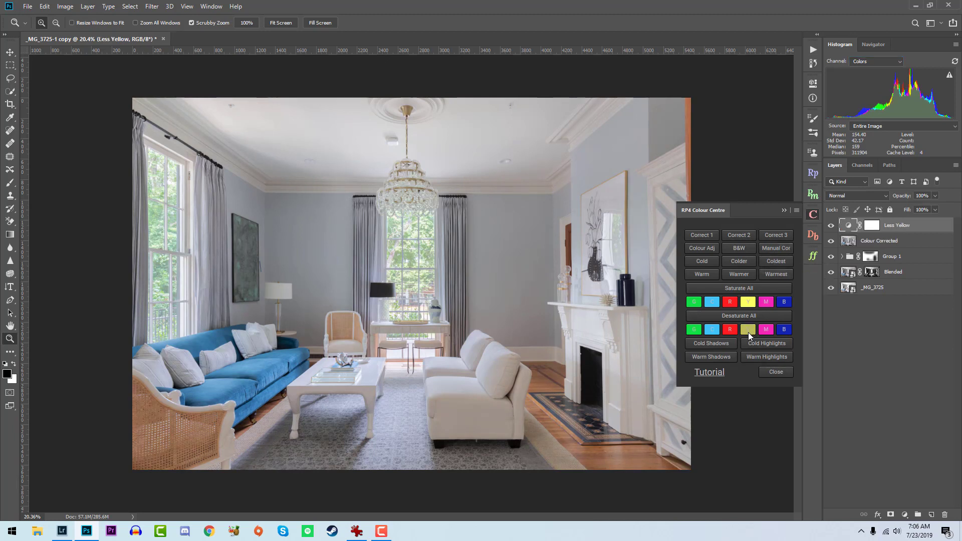
pyautogui.click(832, 225)
pyautogui.click(831, 225)
pyautogui.click(832, 225)
pyautogui.click(831, 225)
pyautogui.click(832, 225)
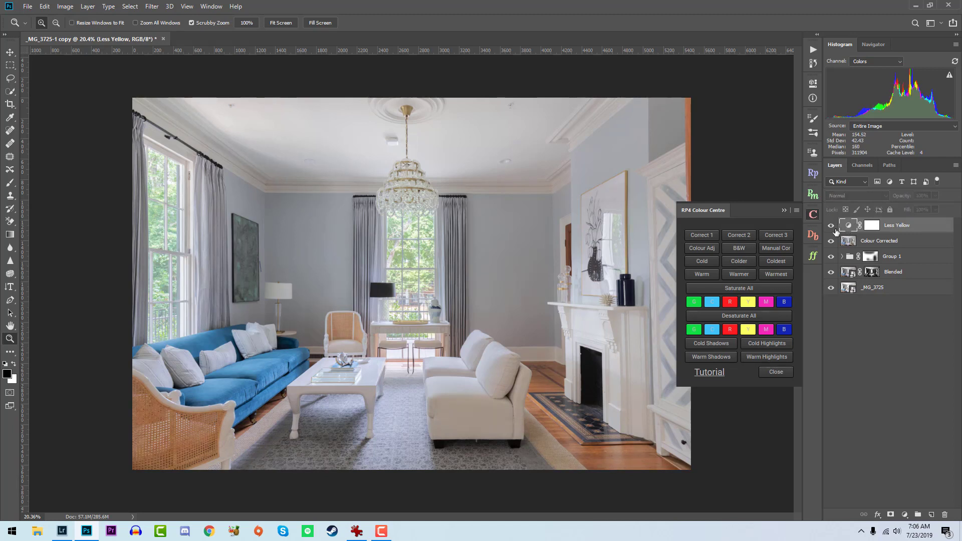
pyautogui.click(831, 225)
# Paint black on the Less Yellow mask over the floor, table and wicker chair with a soft 1544 px brush at 10% flow.
pyautogui.click(870, 227)
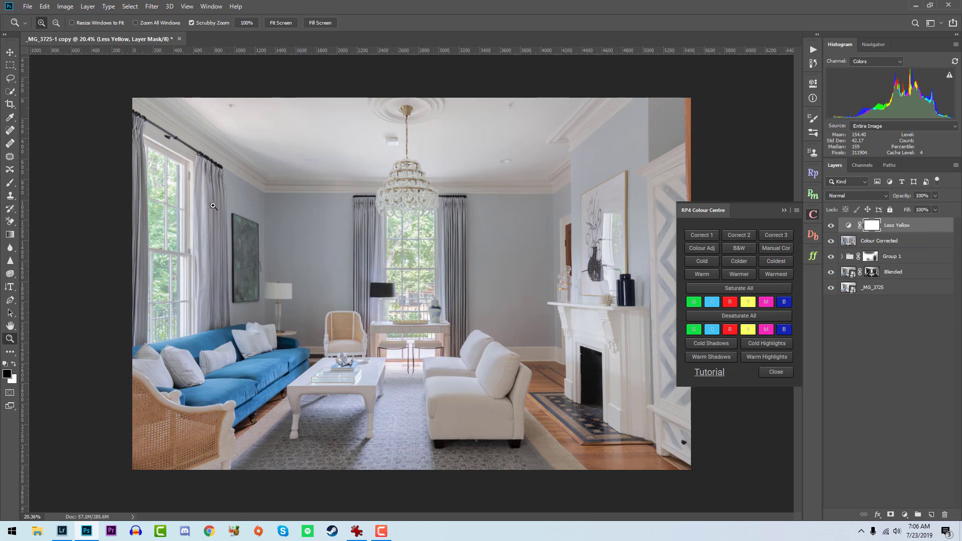
pyautogui.press('b')
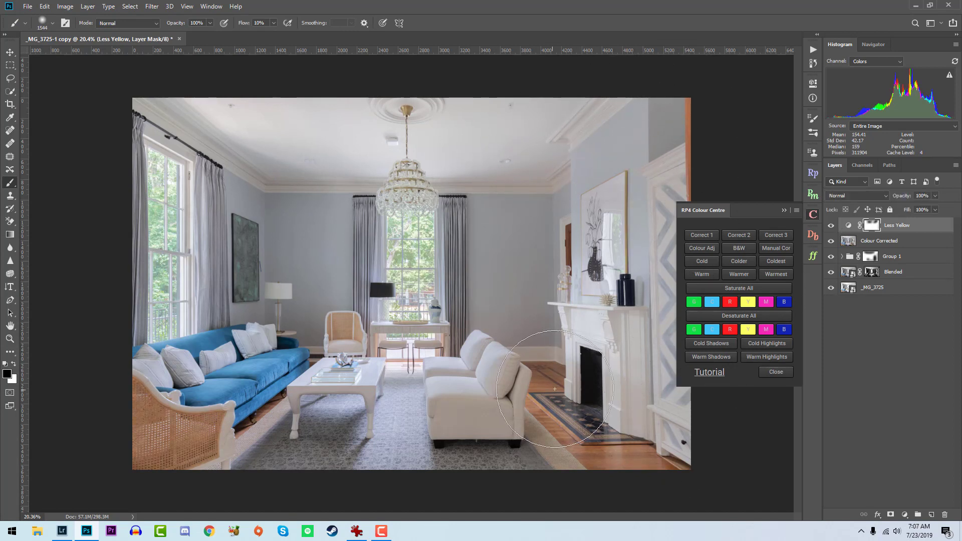
pyautogui.moveTo(558, 380); pyautogui.dragTo(571, 383)
pyautogui.moveTo(357, 380)
pyautogui.mouseDown()
pyautogui.moveTo(426, 345)
pyautogui.moveTo(328, 320)
pyautogui.moveTo(320, 331)
pyautogui.moveTo(337, 340)
pyautogui.mouseUp()
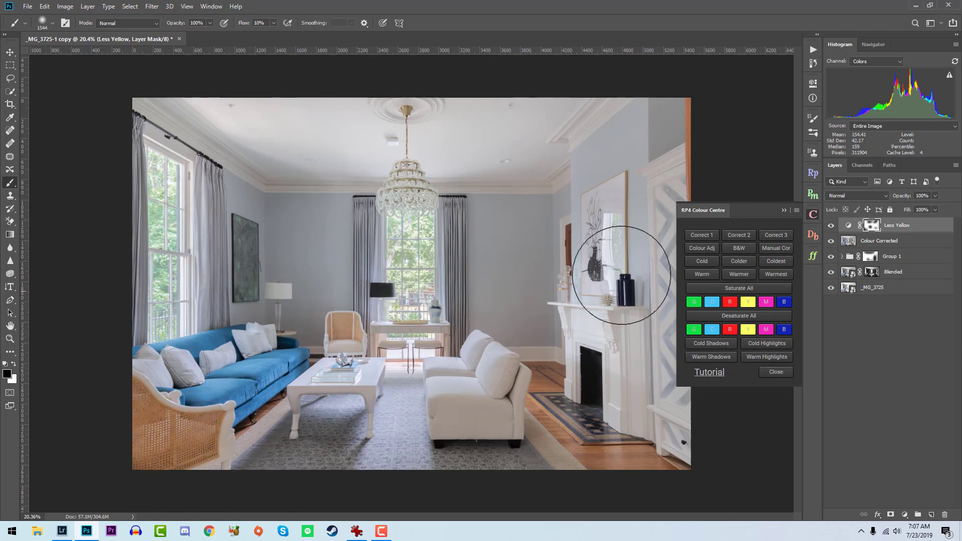
pyautogui.click(830, 226)
pyautogui.click(831, 227)
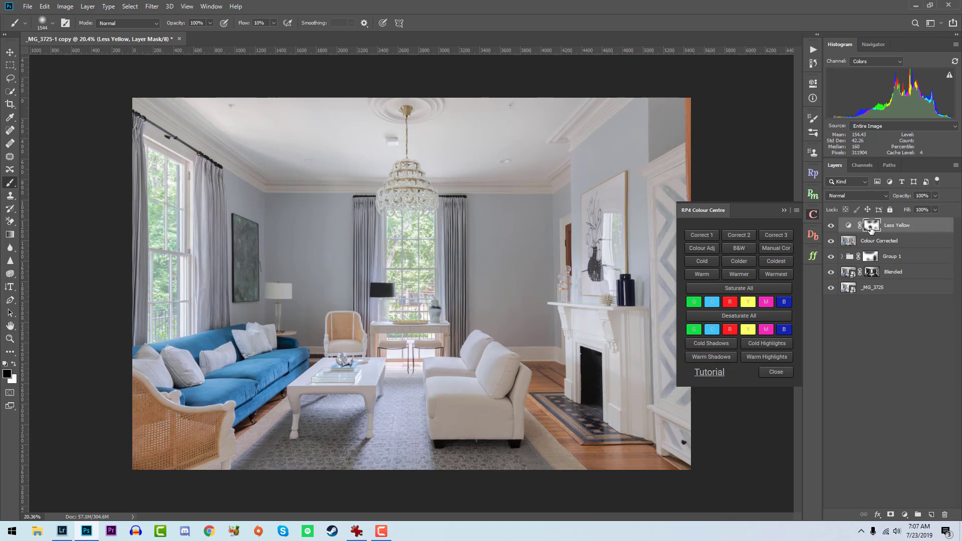
# Paint the Less Yellow mask white around the chandelier, then black over the wicker armchair and coffee table area with resized soft brushes.
pyautogui.press('x')
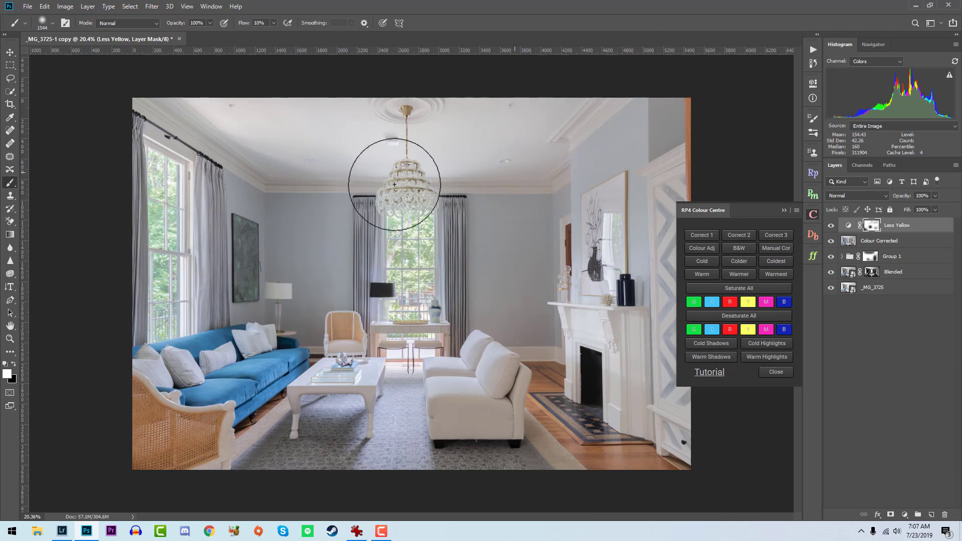
pyautogui.moveTo(408, 183); pyautogui.dragTo(363, 190)
pyautogui.press('x')
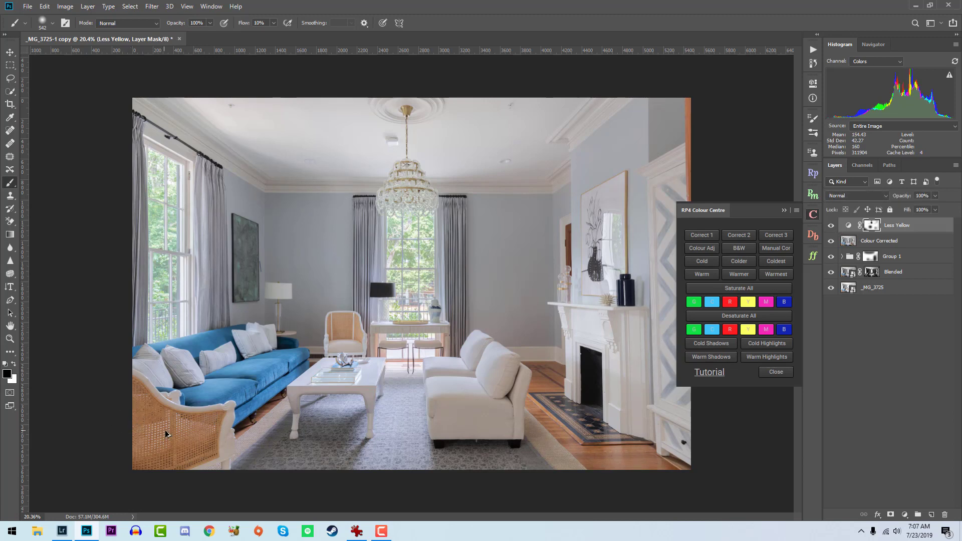
pyautogui.moveTo(167, 434); pyautogui.dragTo(205, 434)
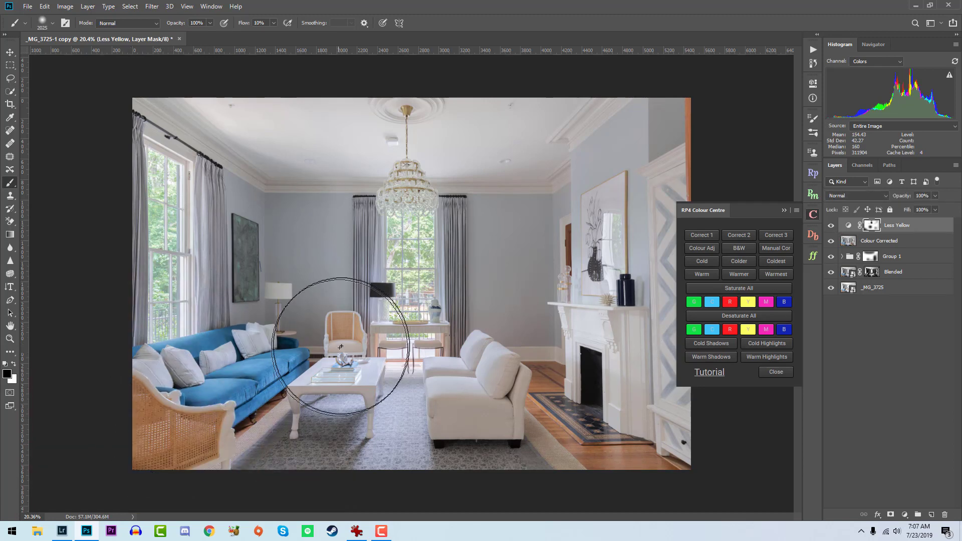
pyautogui.moveTo(341, 347); pyautogui.dragTo(283, 338)
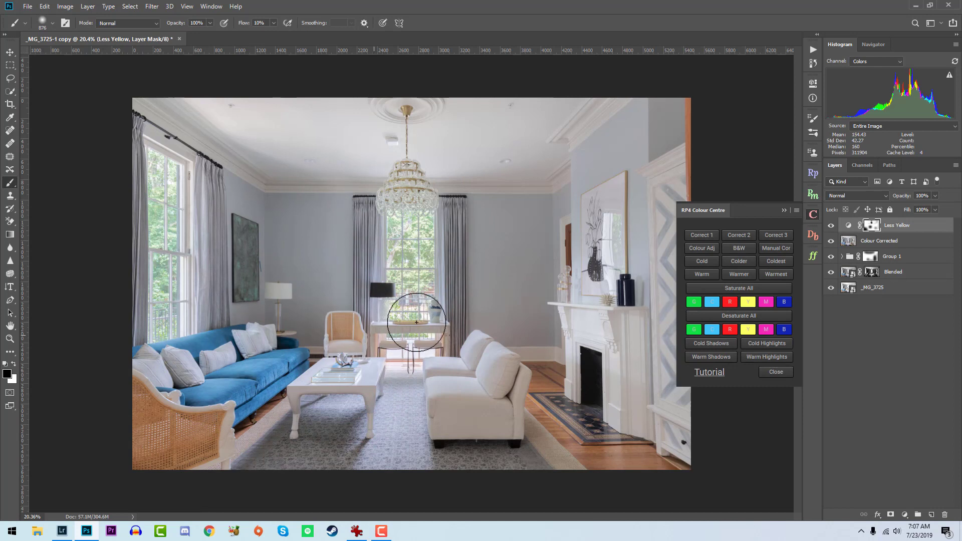
# Compare the room with the masked Less Yellow layer hidden and shown to judge the yellow reduction.
pyautogui.click(833, 227)
pyautogui.click(833, 226)
pyautogui.click(834, 227)
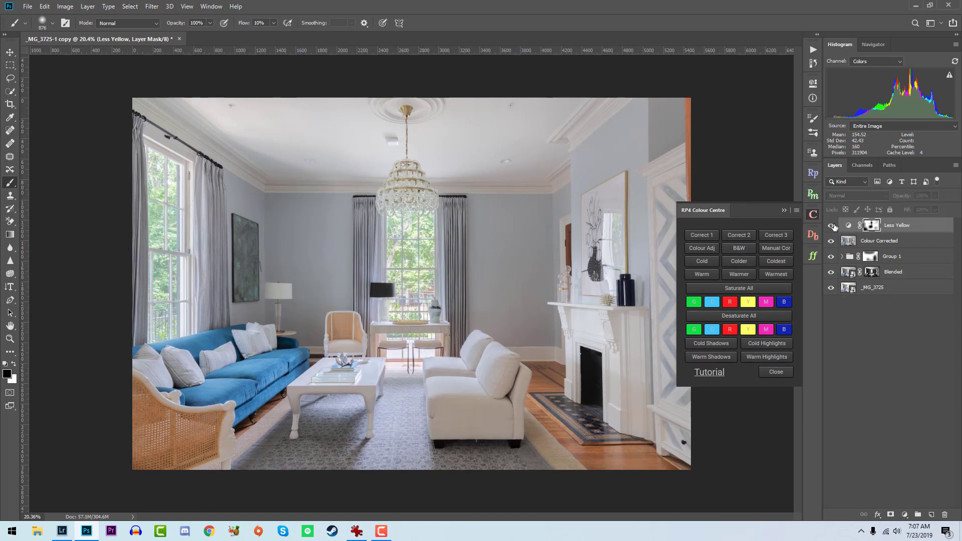
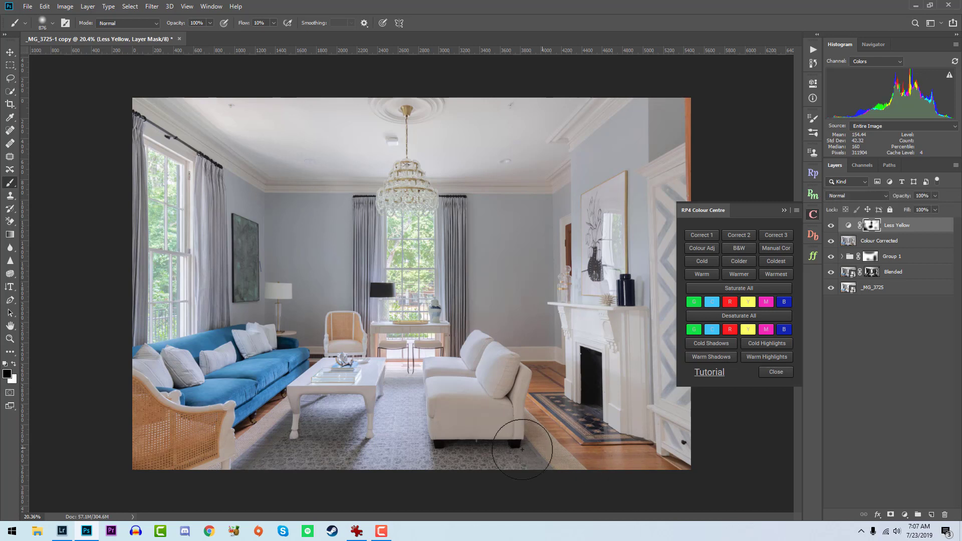
pyautogui.click(831, 226)
pyautogui.click(831, 226)
pyautogui.click(831, 225)
pyautogui.click(831, 225)
pyautogui.click(831, 225)
pyautogui.click(831, 226)
pyautogui.click(831, 226)
# Add a Colour Adjust layer and darken colours by sampling the sofa and wicker armchair, bringing Reds to 12 and Blues to -42.
pyautogui.click(708, 251)
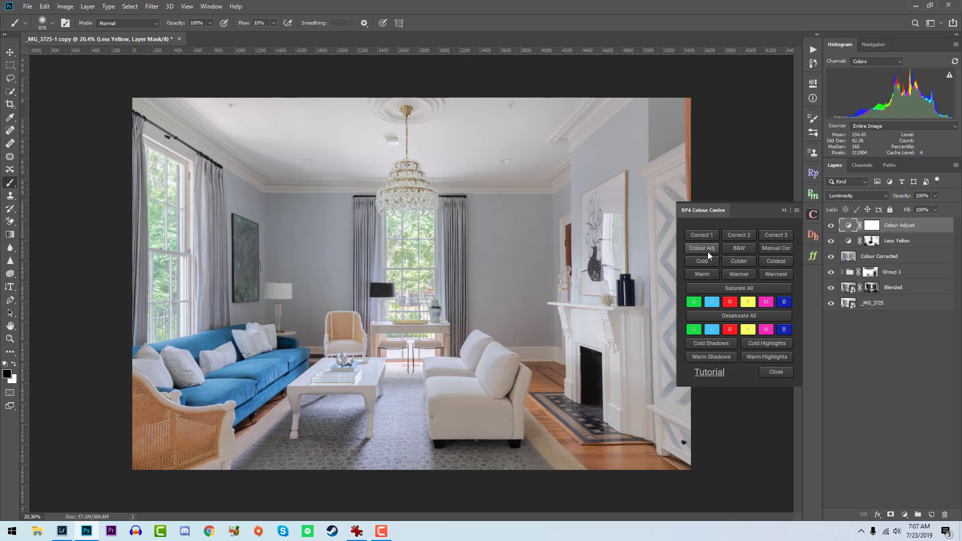
pyautogui.doubleClick(852, 227)
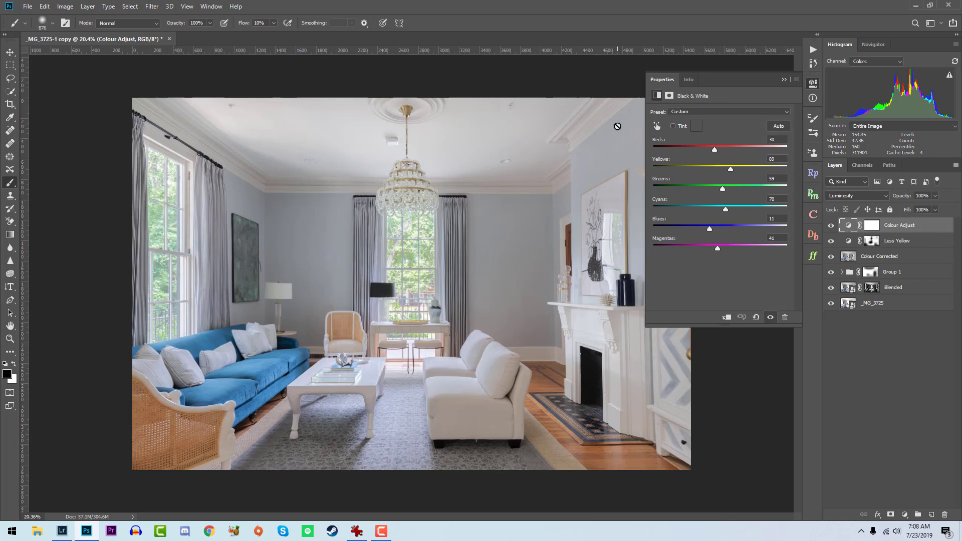
pyautogui.click(655, 127)
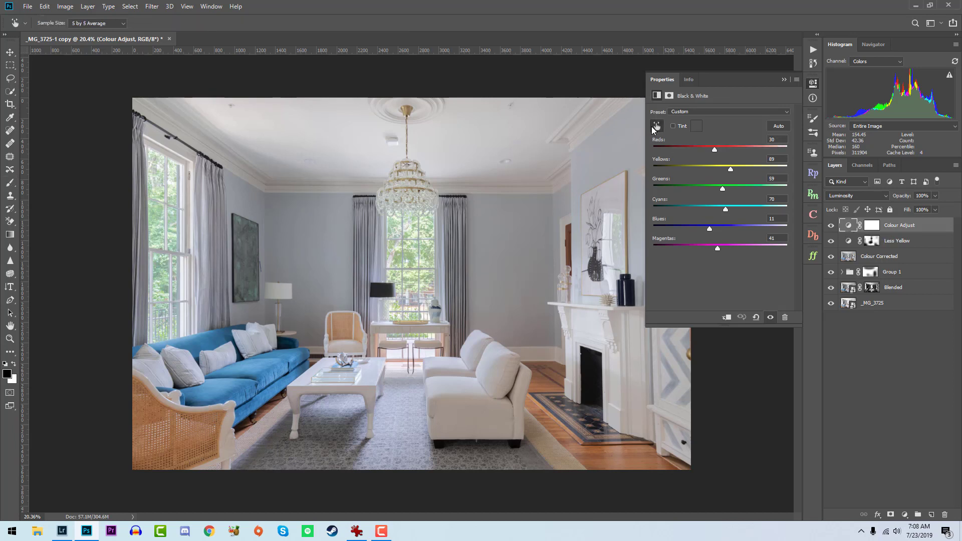
pyautogui.moveTo(275, 372); pyautogui.dragTo(255, 380)
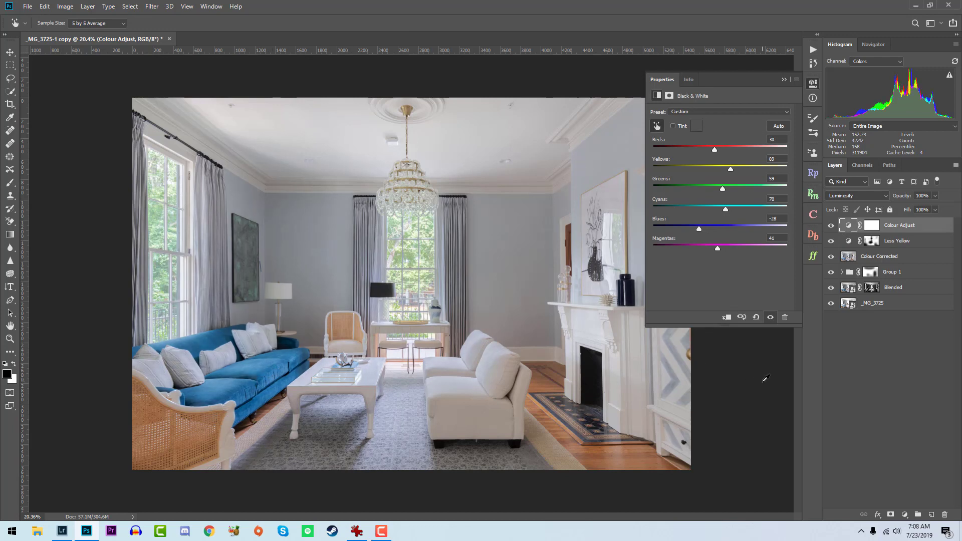
pyautogui.moveTo(207, 417); pyautogui.dragTo(190, 423)
pyautogui.click(770, 317)
pyautogui.click(770, 317)
pyautogui.moveTo(261, 376); pyautogui.dragTo(253, 382)
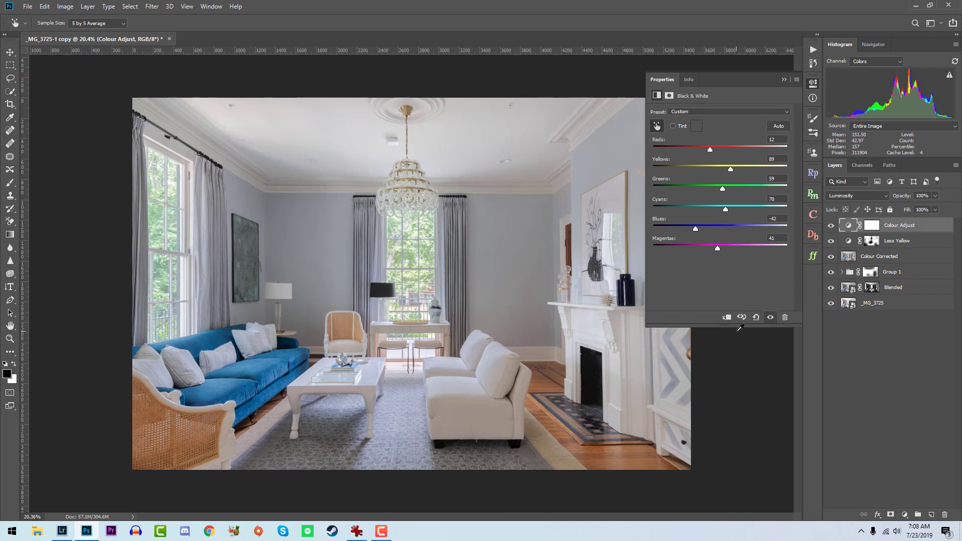
# Compare the room with the Colour Adjust layer's effect off and on.
pyautogui.click(770, 317)
pyautogui.click(769, 317)
pyautogui.click(770, 317)
pyautogui.click(770, 317)
pyautogui.click(770, 317)
pyautogui.click(770, 317)
pyautogui.click(770, 317)
pyautogui.click(770, 317)
# Paint black on the Colour Adjust mask from the rug up to the chandelier and over the wicker armchair, comparing the layer hidden and shown.
pyautogui.click(872, 226)
pyautogui.press('b')
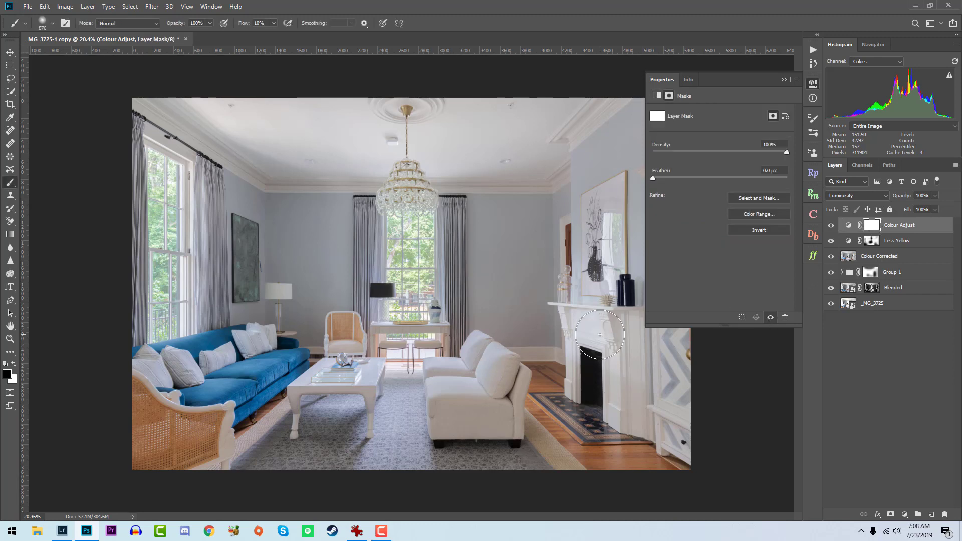
pyautogui.moveTo(361, 393)
pyautogui.mouseDown()
pyautogui.moveTo(374, 394)
pyautogui.moveTo(398, 354)
pyautogui.moveTo(404, 171)
pyautogui.mouseUp()
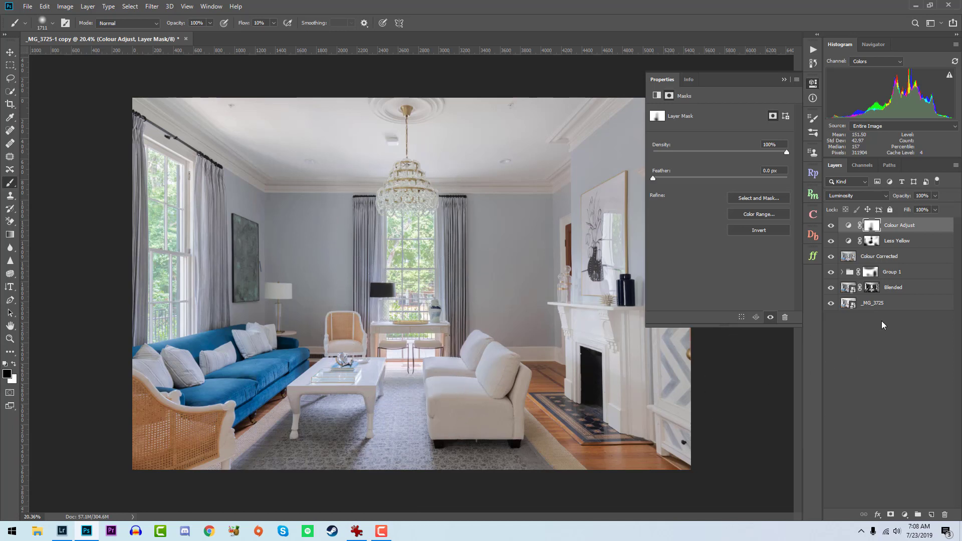
pyautogui.click(831, 226)
pyautogui.click(831, 226)
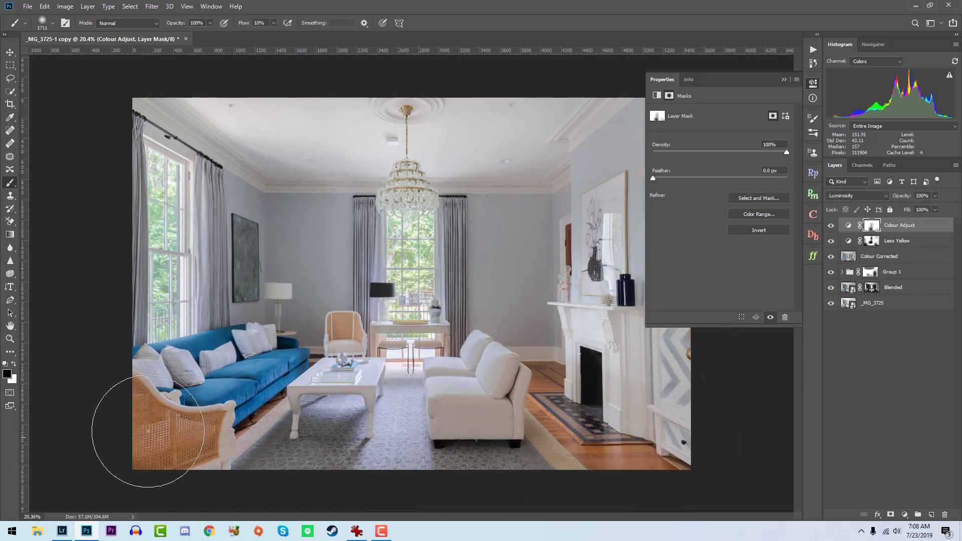
pyautogui.click(831, 226)
pyautogui.click(831, 225)
pyautogui.click(812, 85)
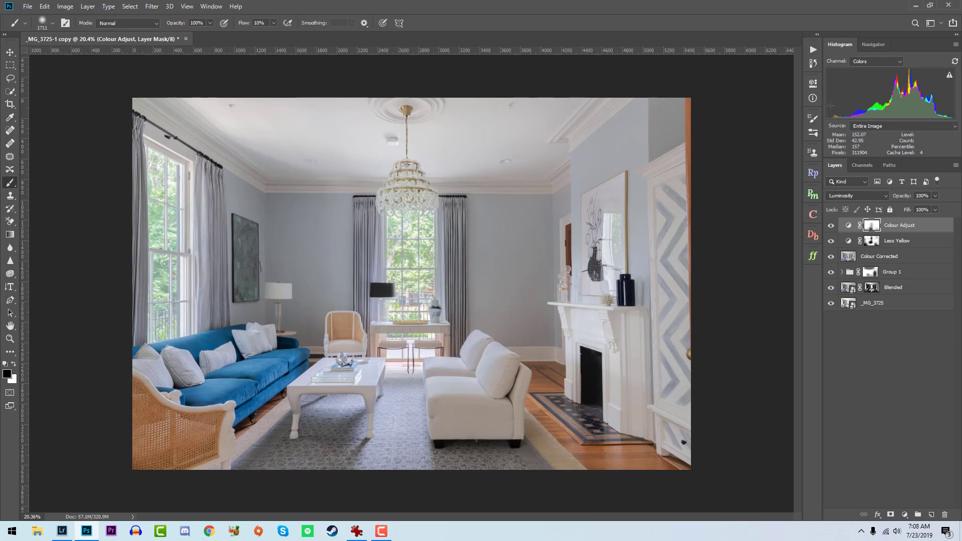
# Create a Midtones dodge and burn layer and apply automatic Levels to its mask, with input levels 7, 1.00 and 196.
pyautogui.click(815, 236)
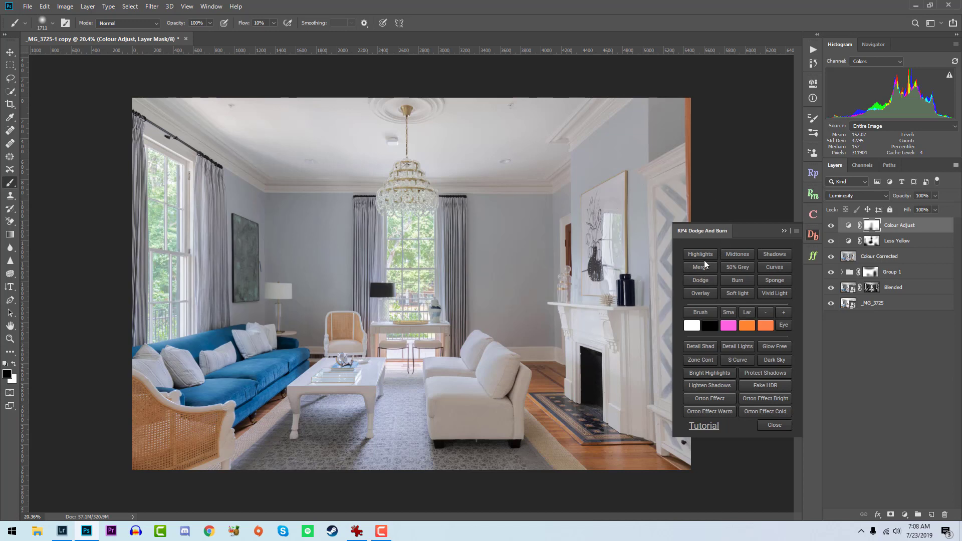
pyautogui.click(702, 350)
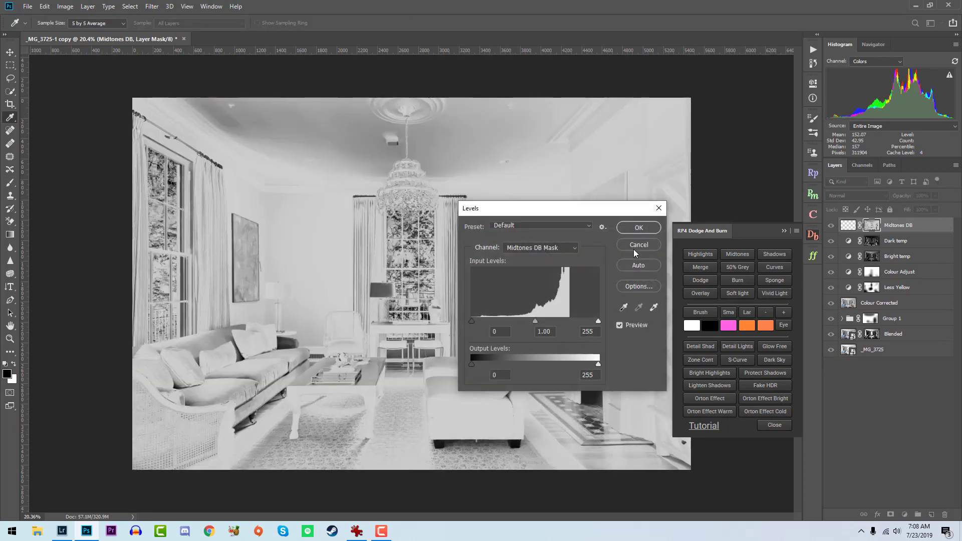
pyautogui.moveTo(580, 210); pyautogui.dragTo(460, 183)
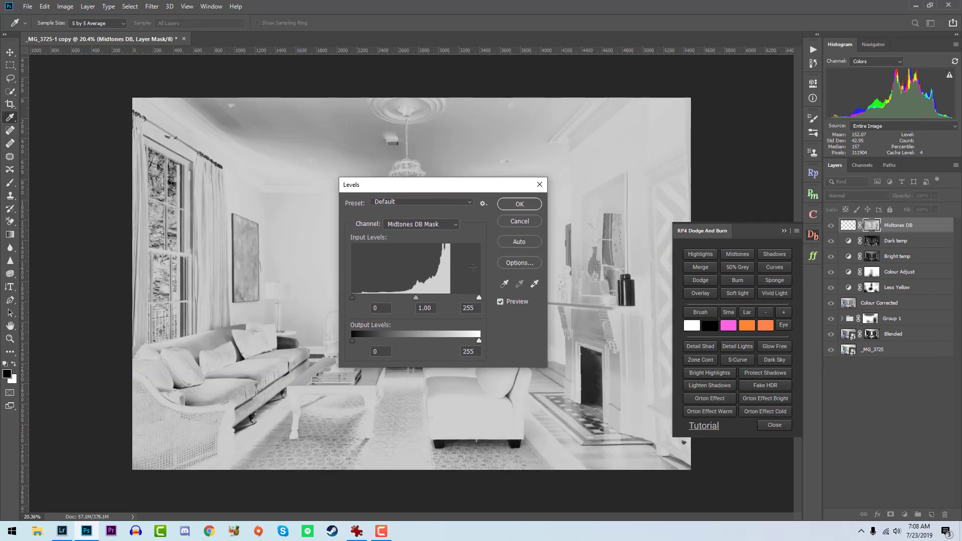
pyautogui.click(518, 246)
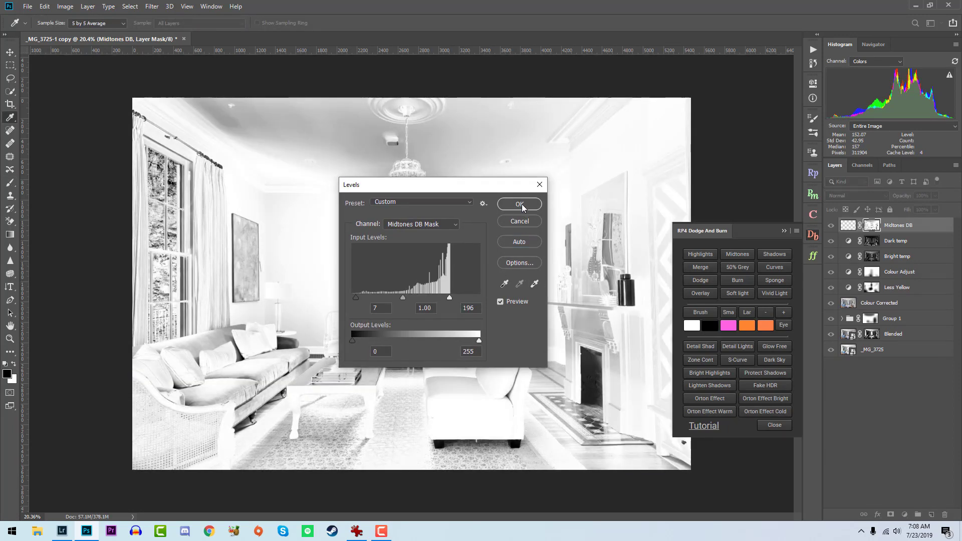
pyautogui.click(518, 204)
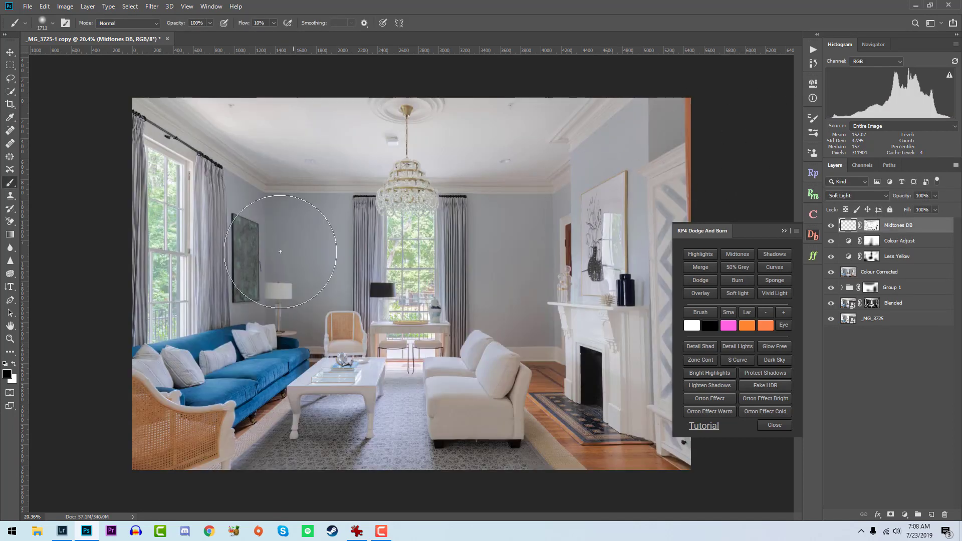
# Brighten the walls, floor and ceiling by painting white on the Midtones DB layer with a large soft brush, reducing the flow to 5%.
pyautogui.press('x')
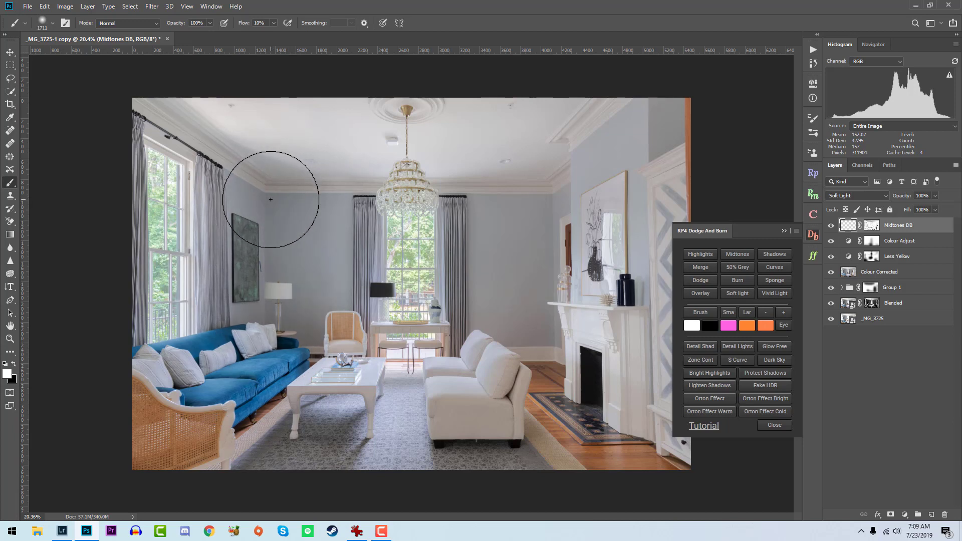
pyautogui.moveTo(263, 242); pyautogui.dragTo(284, 245)
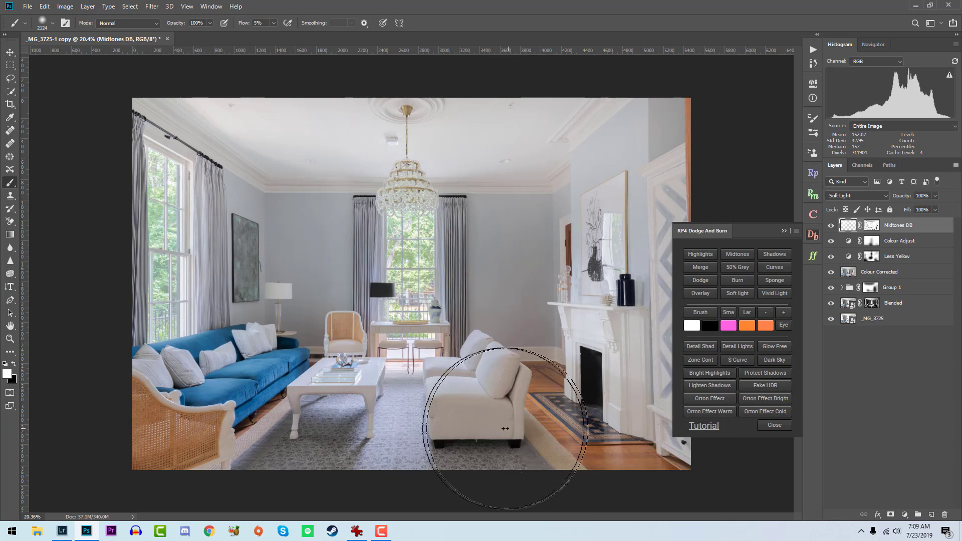
pyautogui.moveTo(146, 455)
pyautogui.mouseDown()
pyautogui.moveTo(279, 503)
pyautogui.moveTo(253, 430)
pyautogui.moveTo(301, 409)
pyautogui.moveTo(288, 332)
pyautogui.mouseUp()
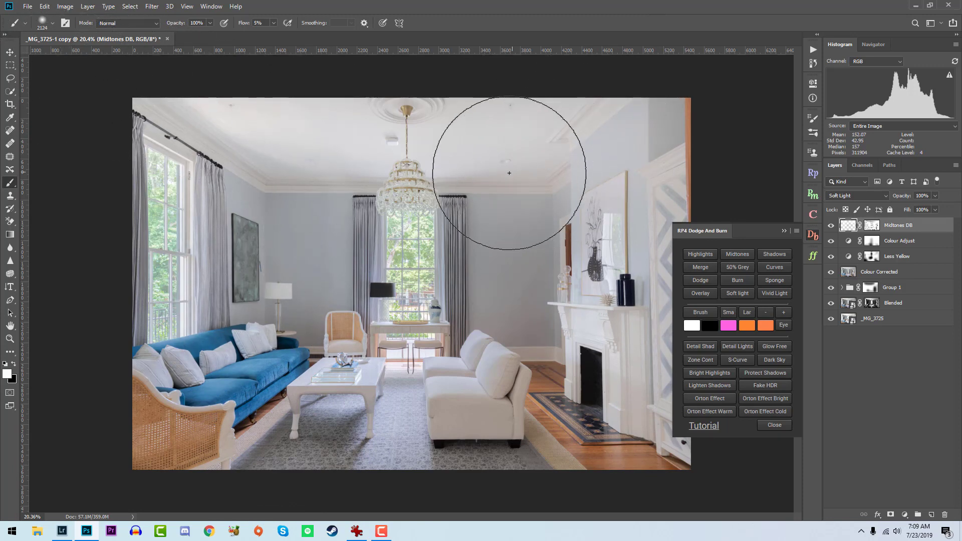
# Compare the room with the Midtones DB layer hidden and shown, and set its opacity to 82%.
pyautogui.click(825, 226)
pyautogui.click(825, 226)
pyautogui.click(825, 226)
pyautogui.moveTo(906, 199); pyautogui.dragTo(897, 199)
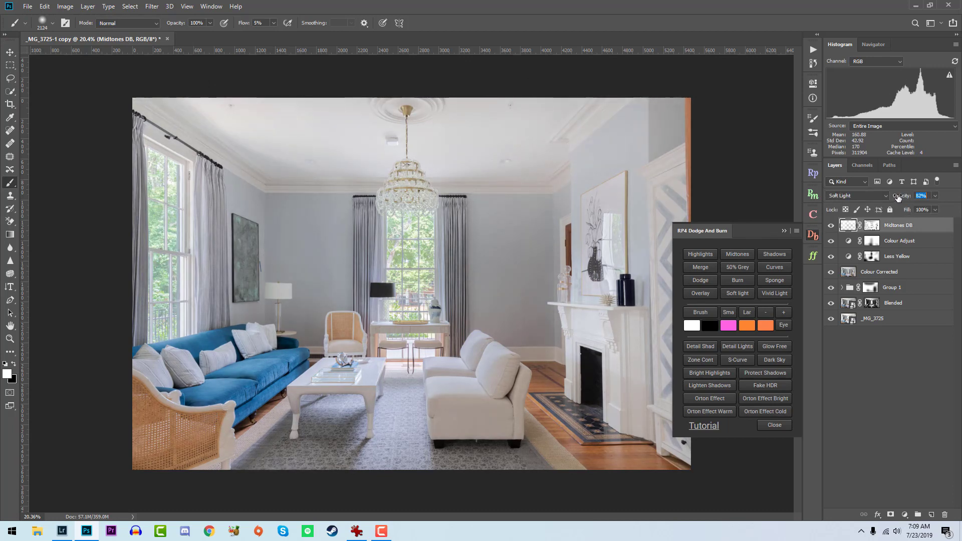
pyautogui.doubleClick(840, 222)
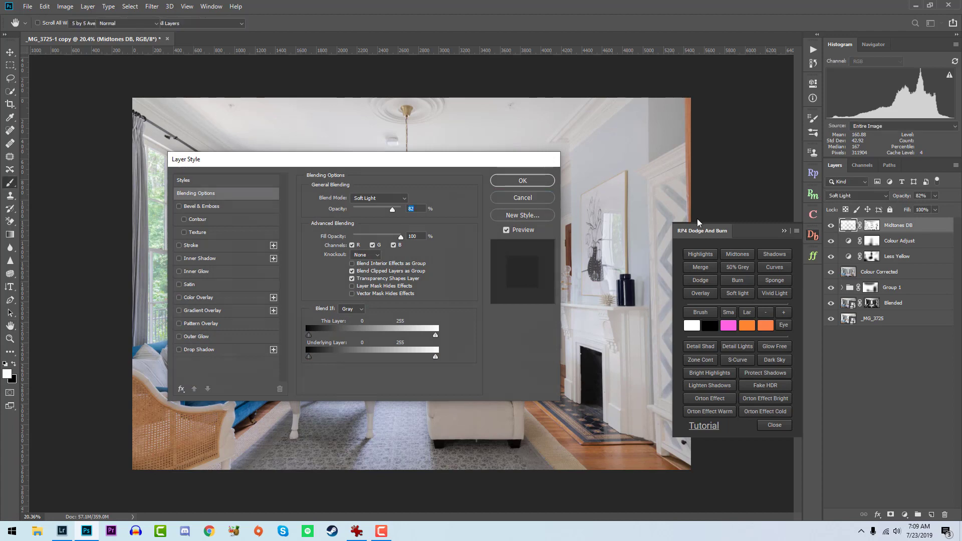
# Dismiss the layer's blending options without changes and compare the room with the Midtones DB layer hidden and shown.
pyautogui.press('Escape')
pyautogui.click(828, 228)
pyautogui.click(828, 228)
pyautogui.click(828, 228)
pyautogui.click(828, 228)
pyautogui.click(828, 228)
pyautogui.click(828, 228)
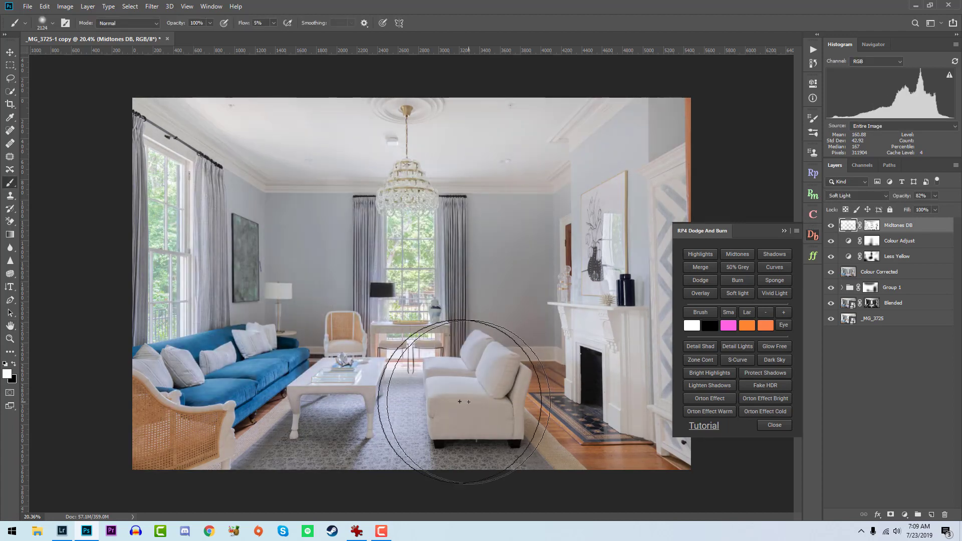
# Darken the rug and white sofa by painting black on the Midtones DB layer with a smaller soft brush, comparing the layer hidden and shown.
pyautogui.moveTo(453, 431); pyautogui.dragTo(390, 422)
pyautogui.press('x')
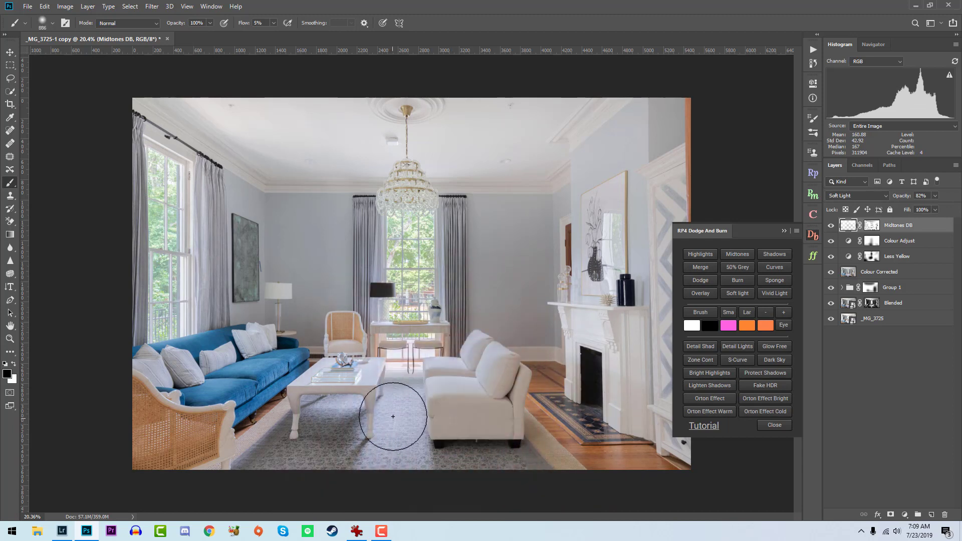
pyautogui.moveTo(395, 467)
pyautogui.mouseDown()
pyautogui.moveTo(386, 393)
pyautogui.moveTo(418, 464)
pyautogui.moveTo(332, 397)
pyautogui.moveTo(401, 427)
pyautogui.moveTo(298, 405)
pyautogui.moveTo(436, 425)
pyautogui.moveTo(414, 408)
pyautogui.moveTo(515, 467)
pyautogui.moveTo(551, 475)
pyautogui.moveTo(493, 382)
pyautogui.mouseUp()
pyautogui.doubleClick(830, 225)
pyautogui.click(830, 226)
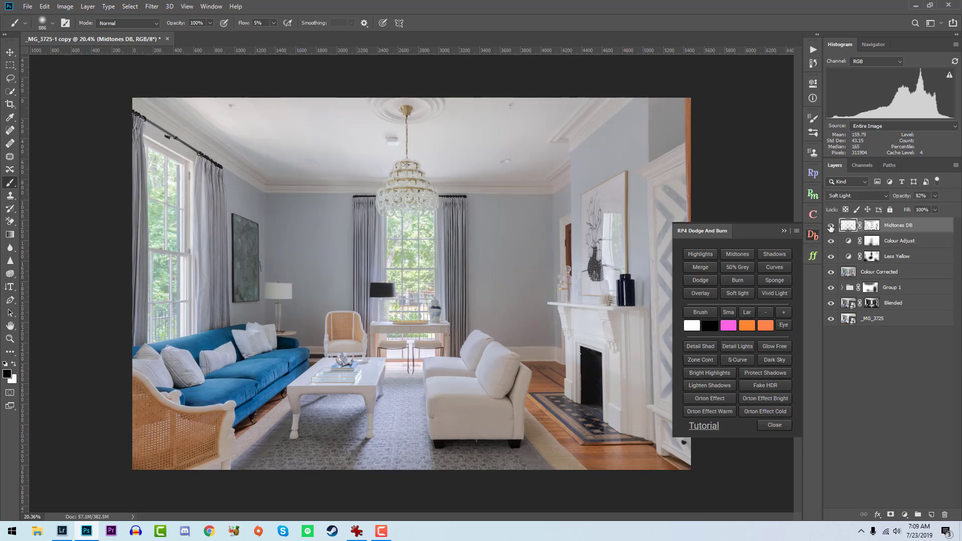
pyautogui.click(830, 227)
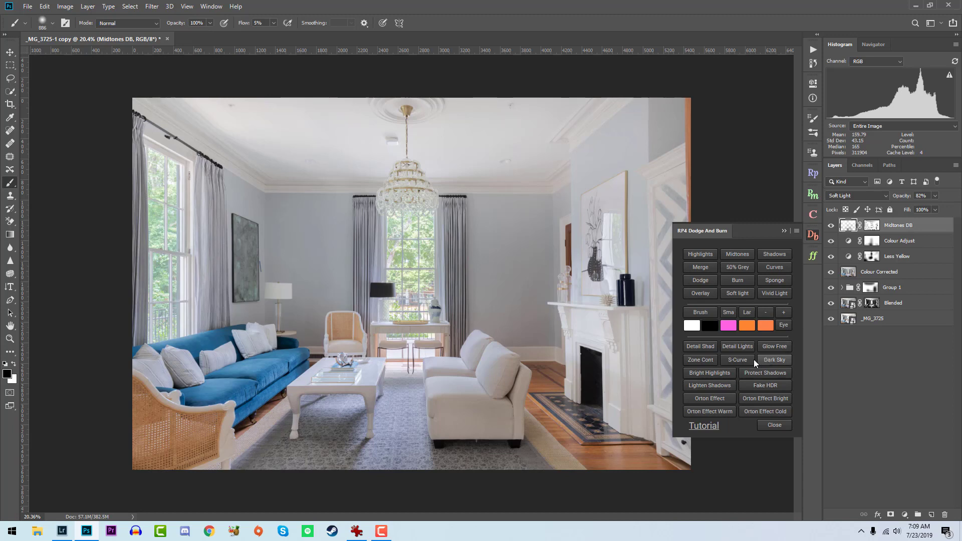
# Add an S-Curve contrast layer, reduce its opacity to 76%, and compare the room with it hidden and shown.
pyautogui.click(731, 364)
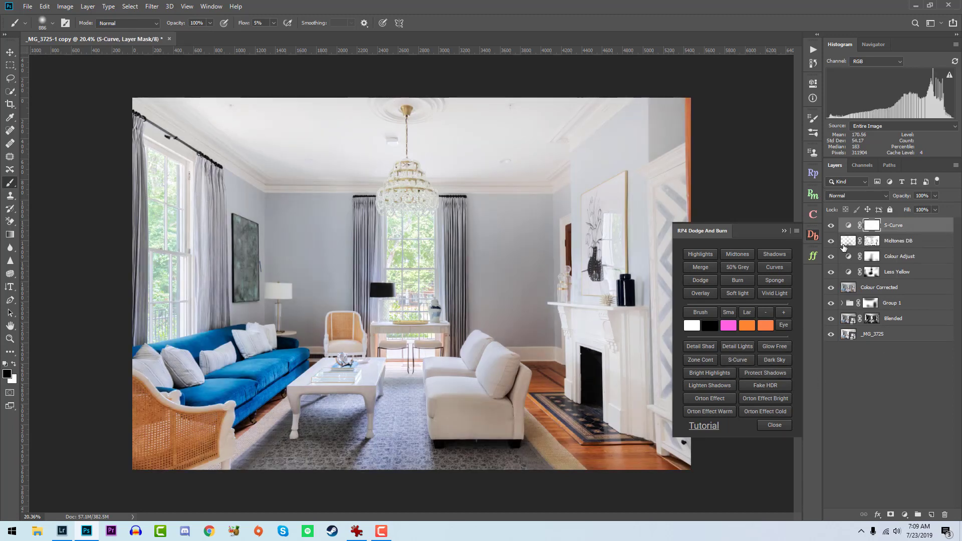
pyautogui.moveTo(908, 195); pyautogui.dragTo(889, 208)
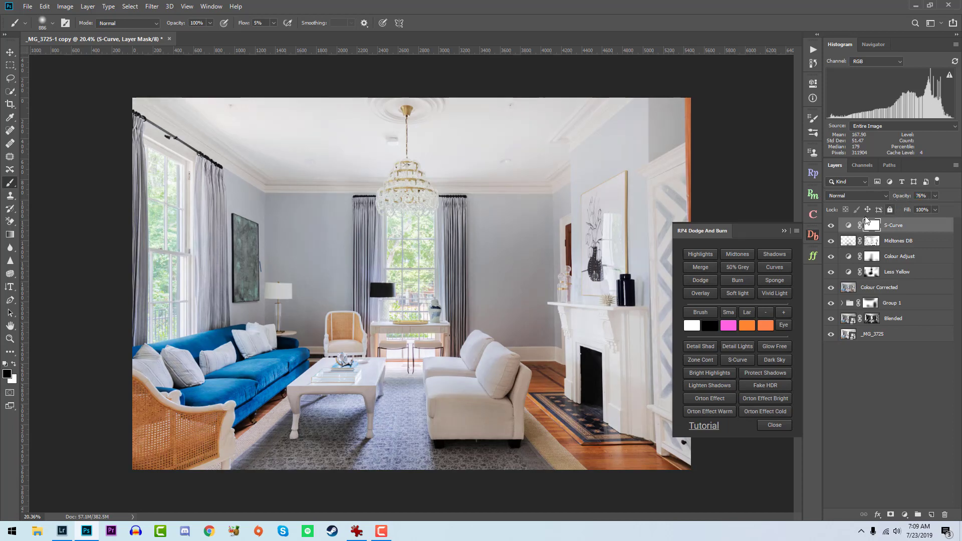
pyautogui.click(834, 226)
pyautogui.click(837, 226)
pyautogui.click(836, 226)
pyautogui.click(836, 226)
# Paint black on the S-Curve mask over the fireplace, blue sofa and rug with a large soft brush, comparing the layer hidden and shown.
pyautogui.moveTo(595, 356); pyautogui.dragTo(595, 356)
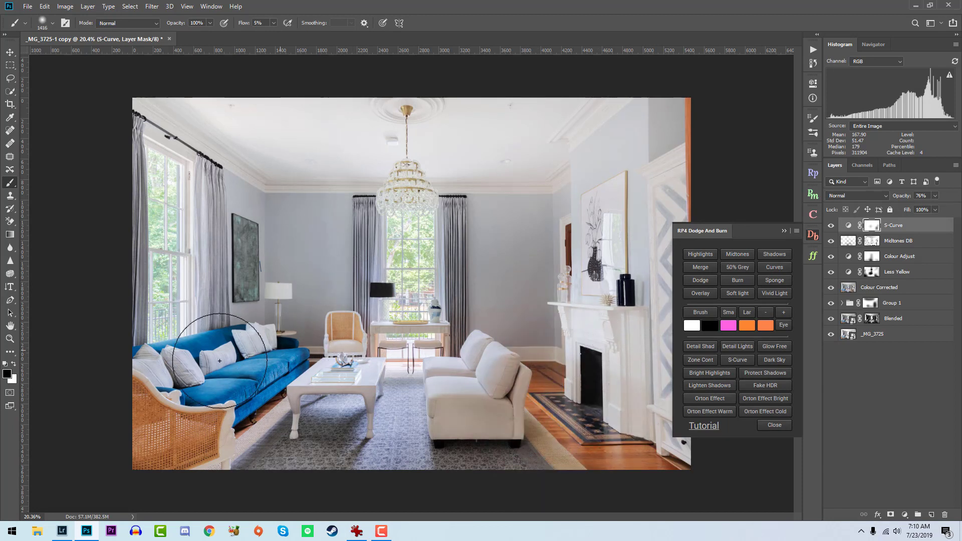
pyautogui.moveTo(295, 436); pyautogui.dragTo(351, 428)
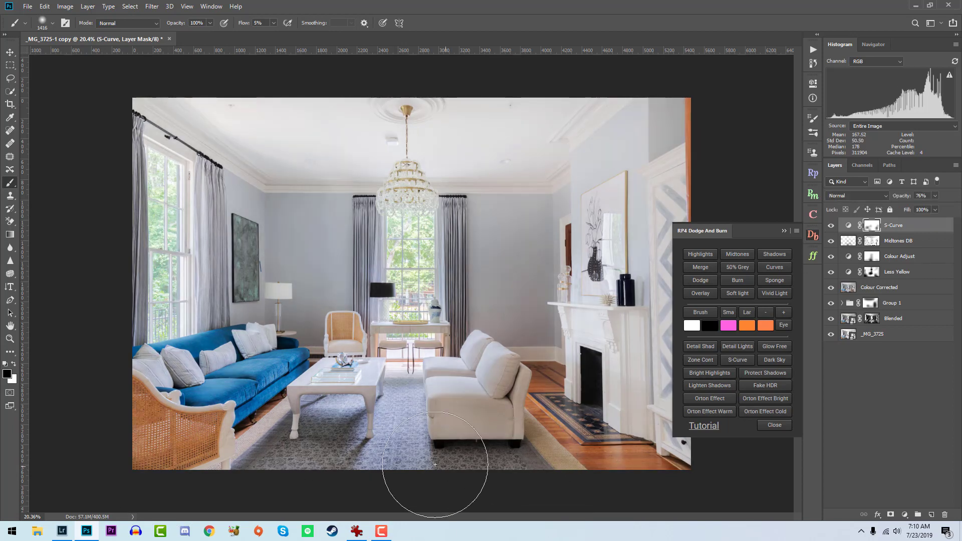
pyautogui.click(830, 226)
pyautogui.click(830, 226)
pyautogui.click(829, 226)
pyautogui.click(830, 226)
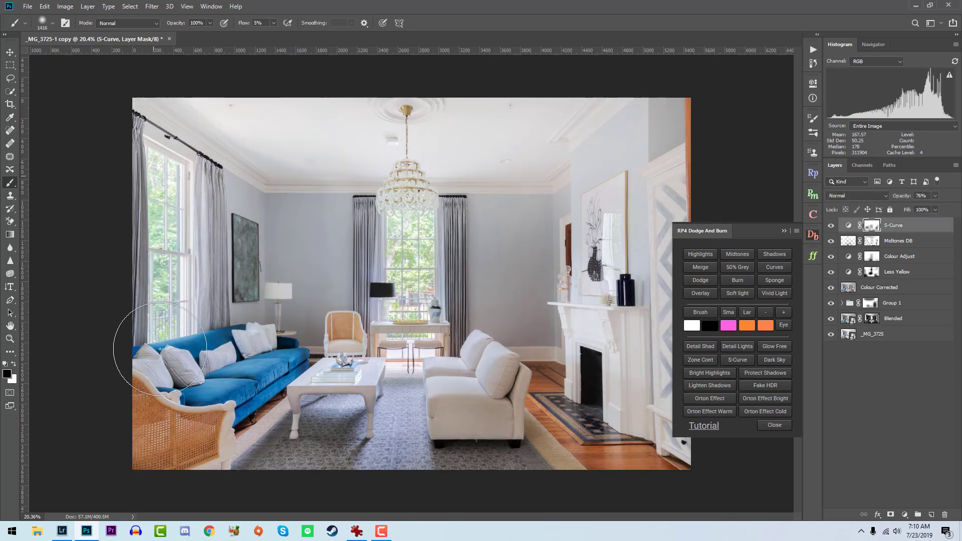
pyautogui.click(827, 227)
pyautogui.click(827, 227)
pyautogui.click(827, 226)
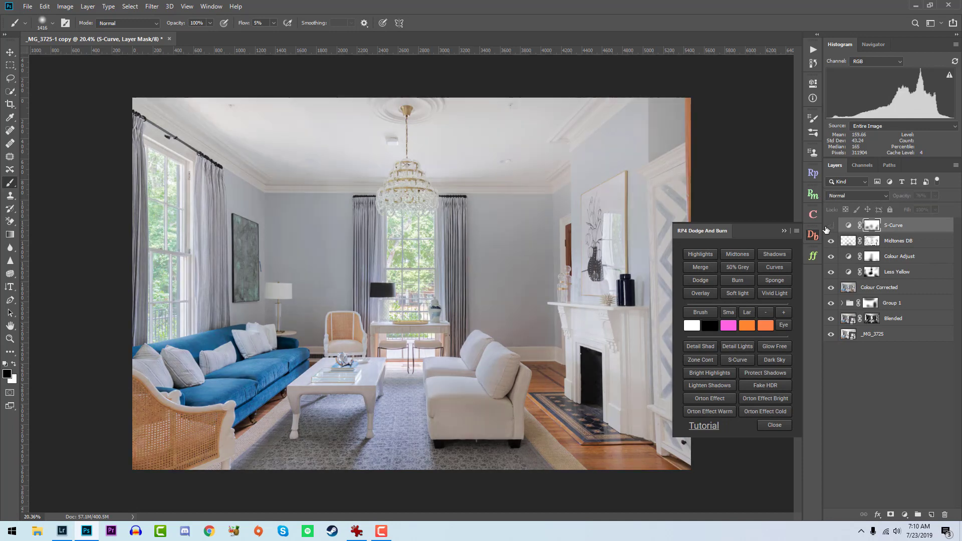
pyautogui.click(827, 227)
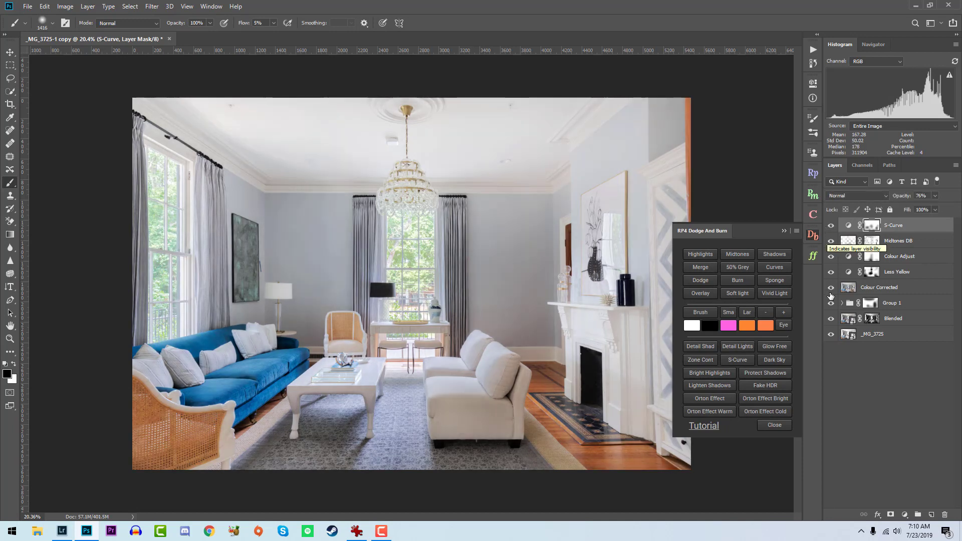
# Run the Sharp No Edge action, accepting mask levels of 152, 0.51 and 241 and an Unsharp Mask of 190%, radius 1.9 pixels, threshold 0.
pyautogui.click(812, 259)
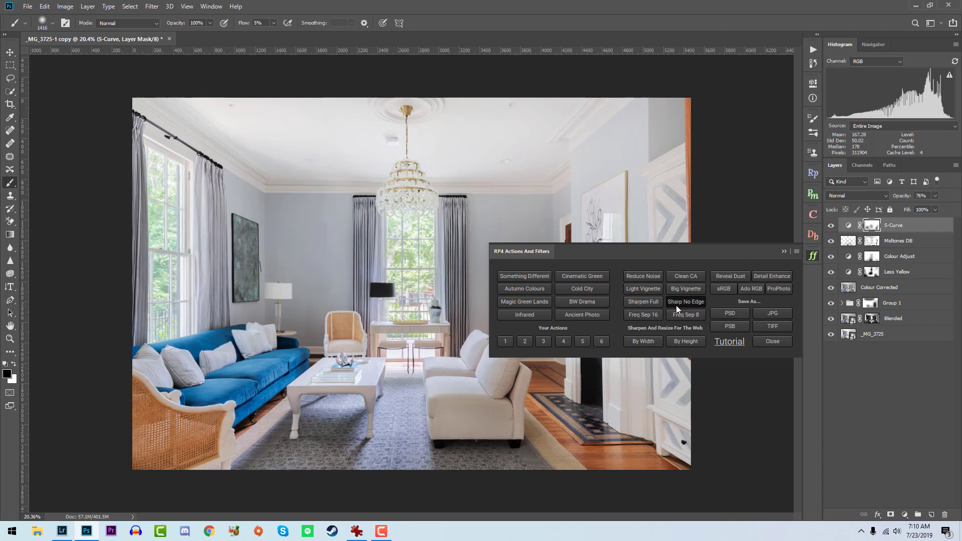
pyautogui.click(543, 341)
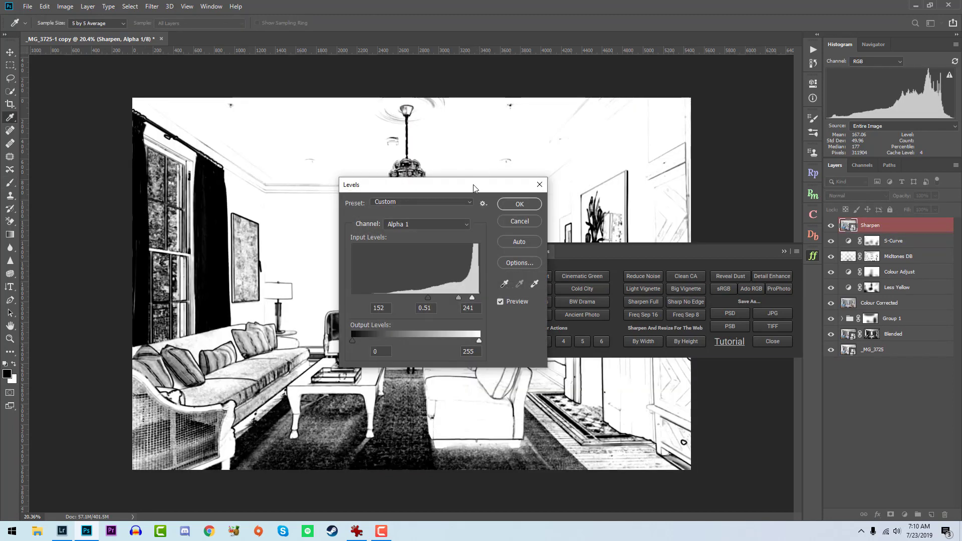
pyautogui.click(504, 203)
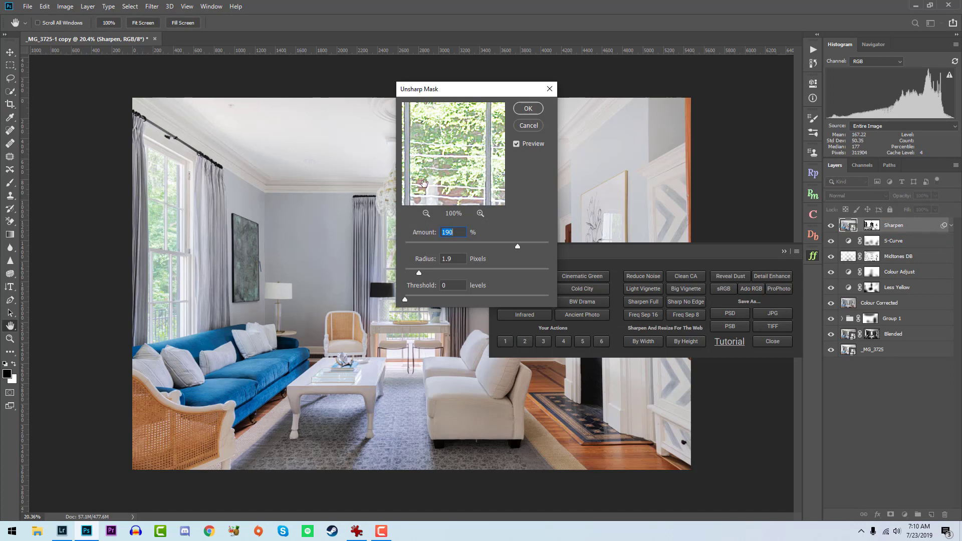
pyautogui.click(521, 109)
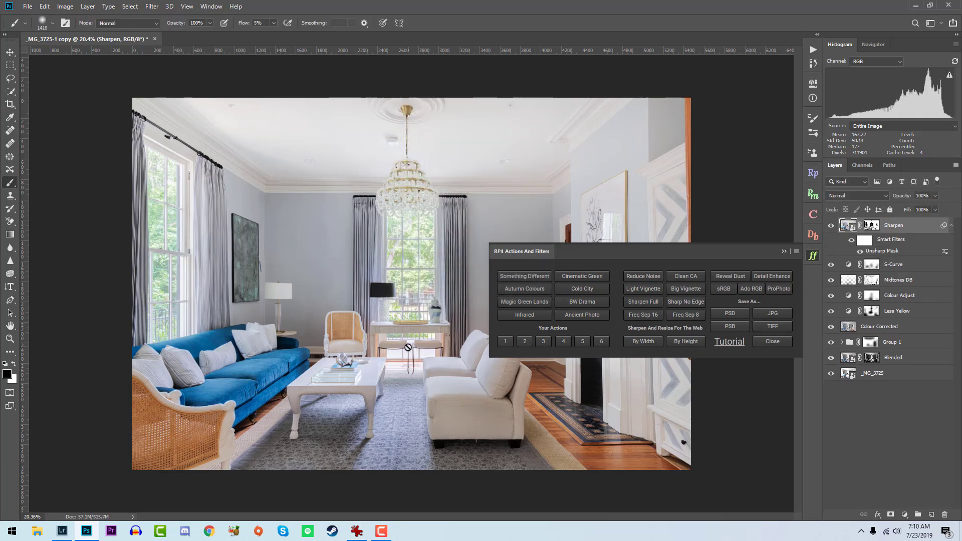
# Examine the room's fine detail up close with the Sharpen layer hidden and shown.
pyautogui.press('z')
pyautogui.moveTo(371, 335); pyautogui.dragTo(755, 254)
pyautogui.click(830, 226)
pyautogui.click(831, 225)
pyautogui.moveTo(311, 321); pyautogui.dragTo(501, 313)
pyautogui.click(830, 226)
pyautogui.click(831, 226)
pyautogui.click(830, 225)
pyautogui.click(831, 226)
pyautogui.rightClick(280, 260)
pyautogui.click(297, 266)
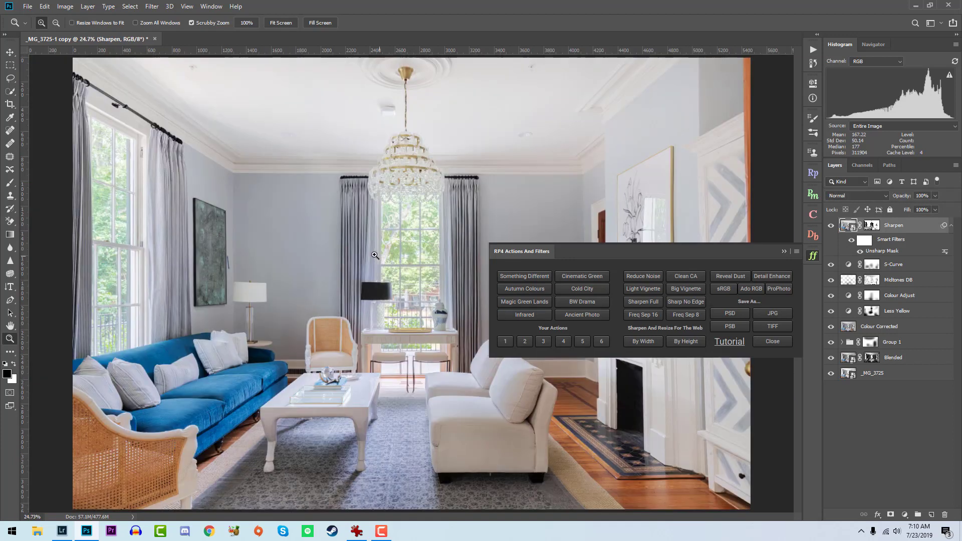
pyautogui.keyDown('alt'); pyautogui.click(376, 256); pyautogui.keyUp('alt')
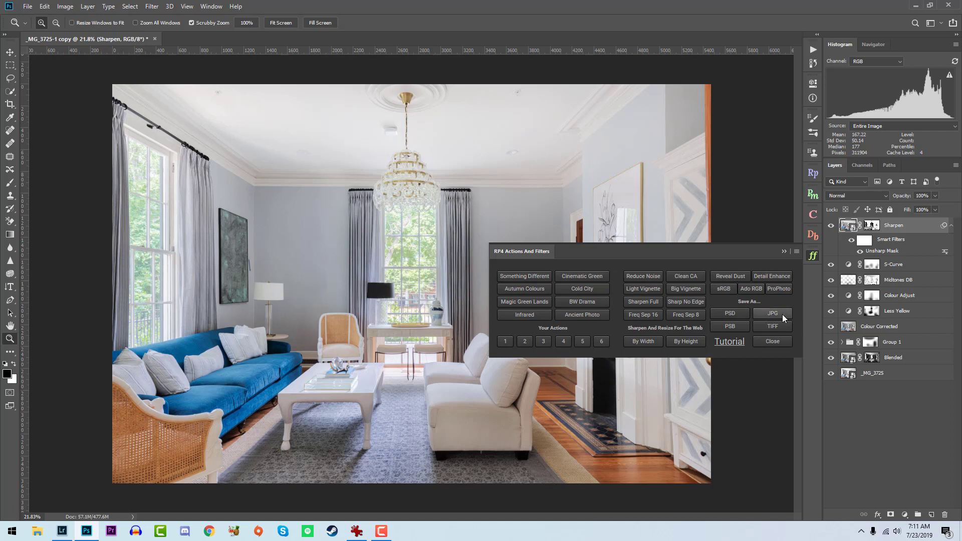
# Create a web-sharpened copy resized to 2000 pixels wide and convert its colour profile to sRGB.
pyautogui.click(644, 341)
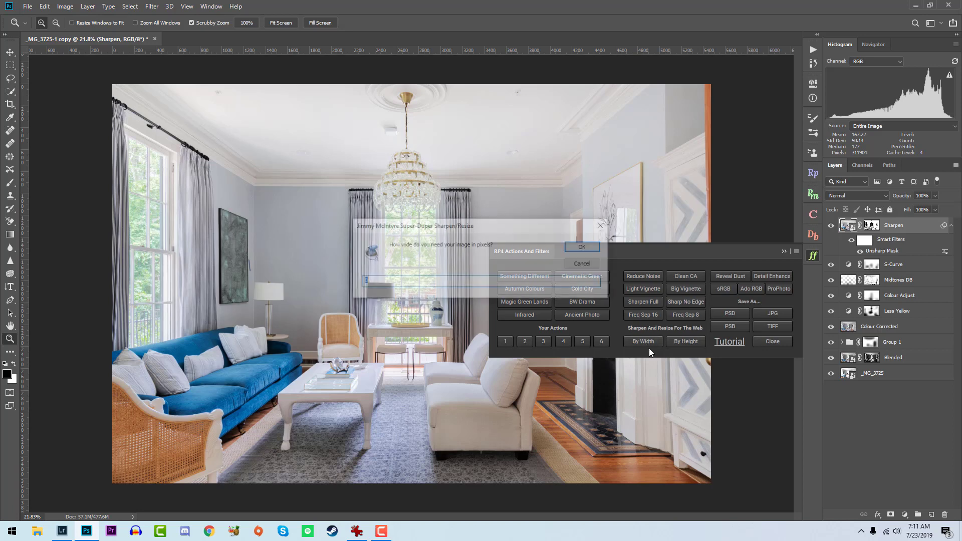
pyautogui.write('2000')
pyautogui.press('Return')
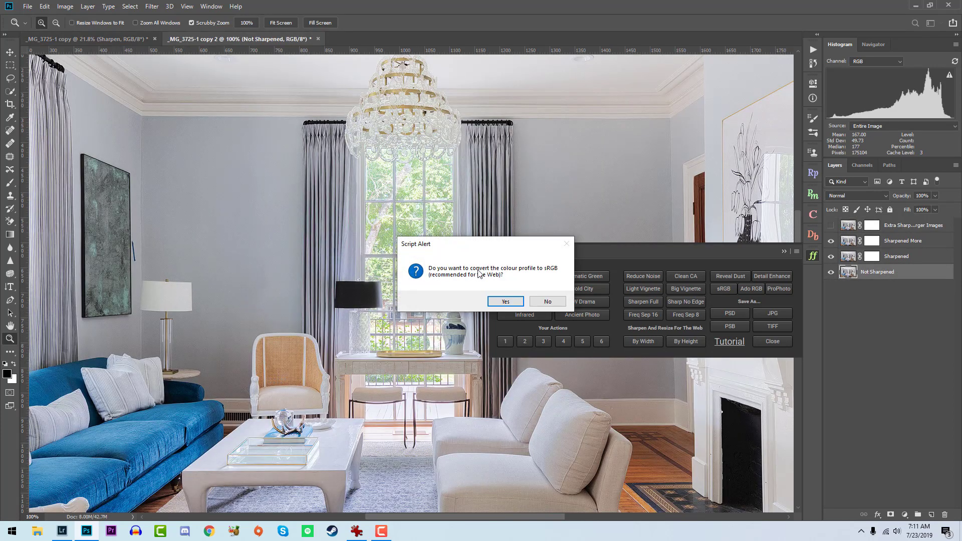
pyautogui.click(501, 301)
pyautogui.click(502, 300)
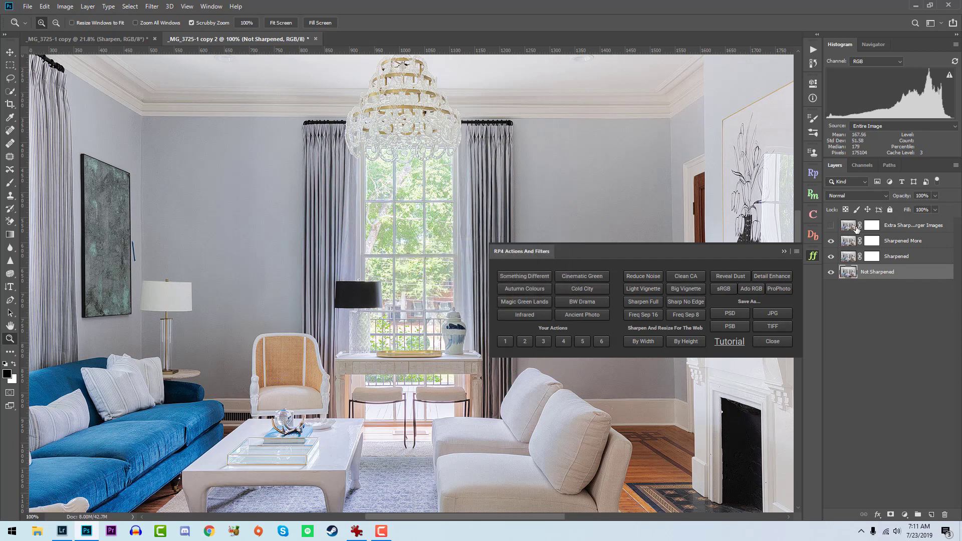
# Compare the web copy without the Sharpened and Sharpened More layers, restore both, and show the extra sharpening layer for larger images.
pyautogui.moveTo(828, 242); pyautogui.dragTo(826, 258)
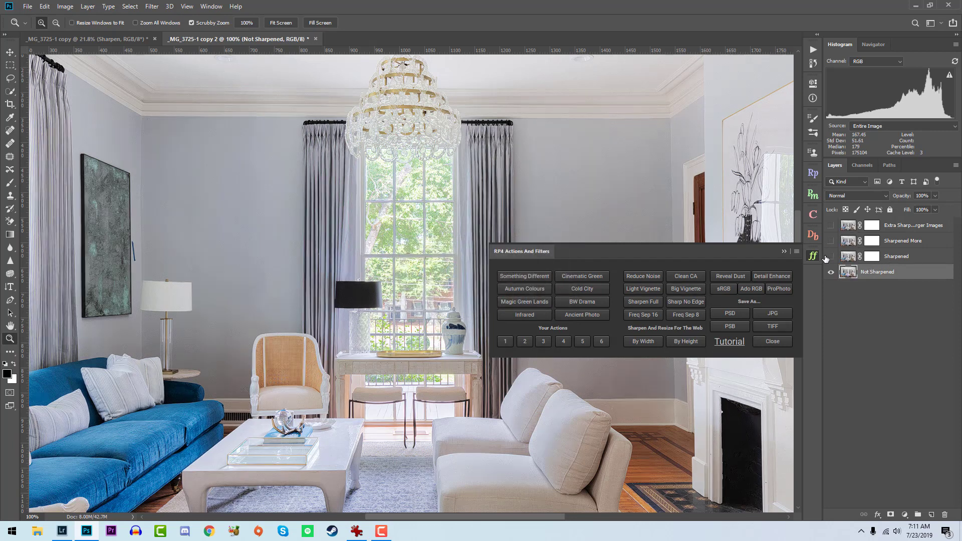
pyautogui.click(828, 242)
pyautogui.click(831, 225)
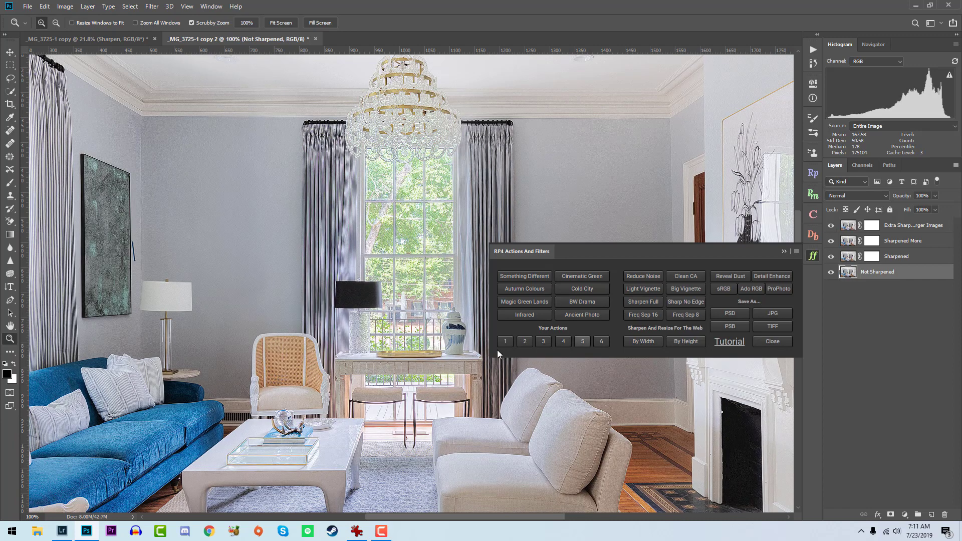
# Examine the web copy up close and as a whole with the extra sharpening layer hidden and shown.
pyautogui.moveTo(355, 350); pyautogui.dragTo(392, 357)
pyautogui.click(830, 226)
pyautogui.click(830, 226)
pyautogui.rightClick(266, 262)
pyautogui.click(281, 267)
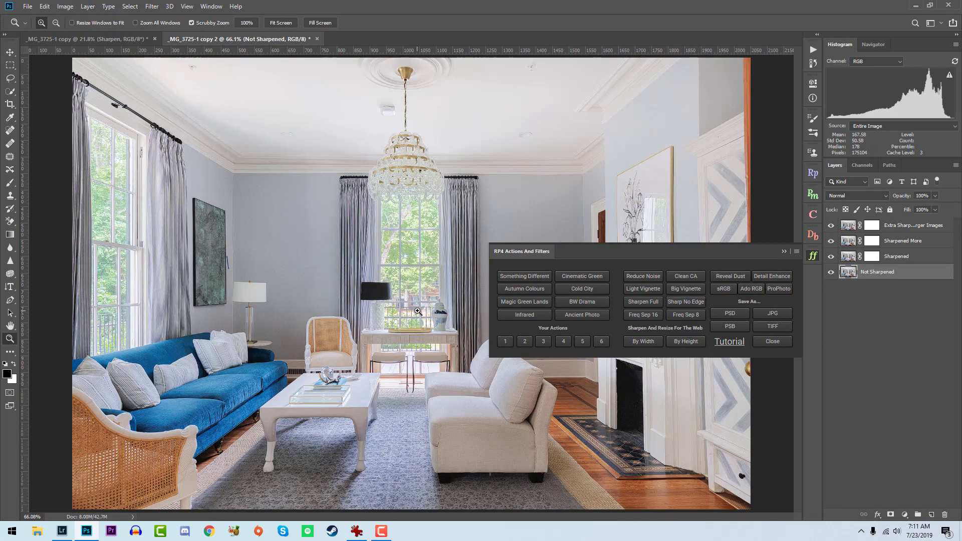
pyautogui.click(832, 227)
pyautogui.click(831, 226)
pyautogui.click(833, 227)
pyautogui.click(833, 227)
# Put away the Actions And Filters controls and examine the blue sofa, wicker armchair and rug up close.
pyautogui.click(813, 256)
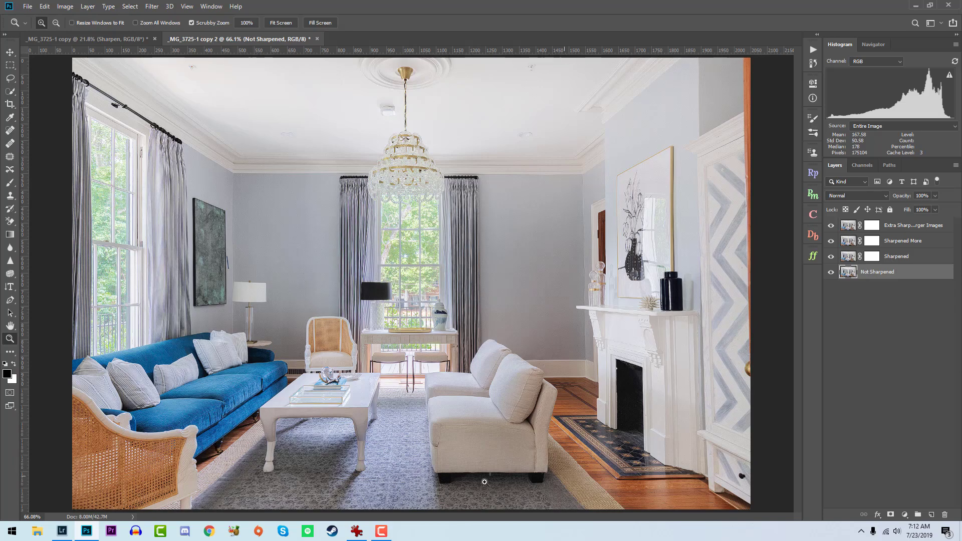
pyautogui.click(193, 466)
pyautogui.moveTo(296, 355); pyautogui.dragTo(281, 357)
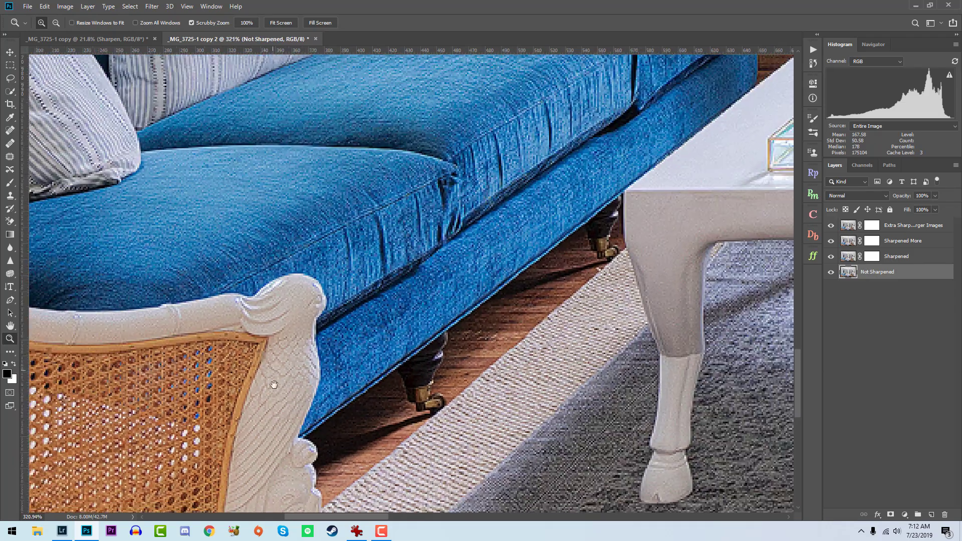
pyautogui.scroll(-2, 310, 361)
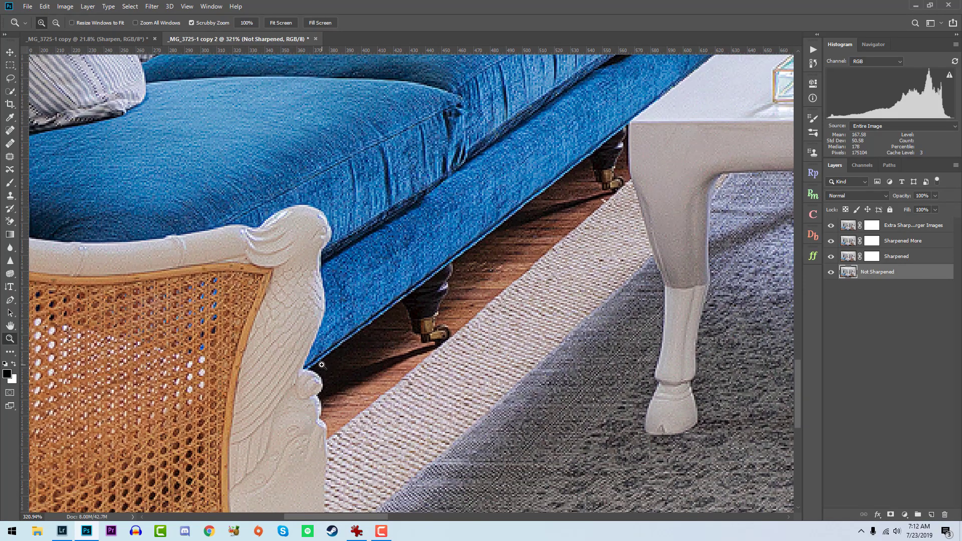